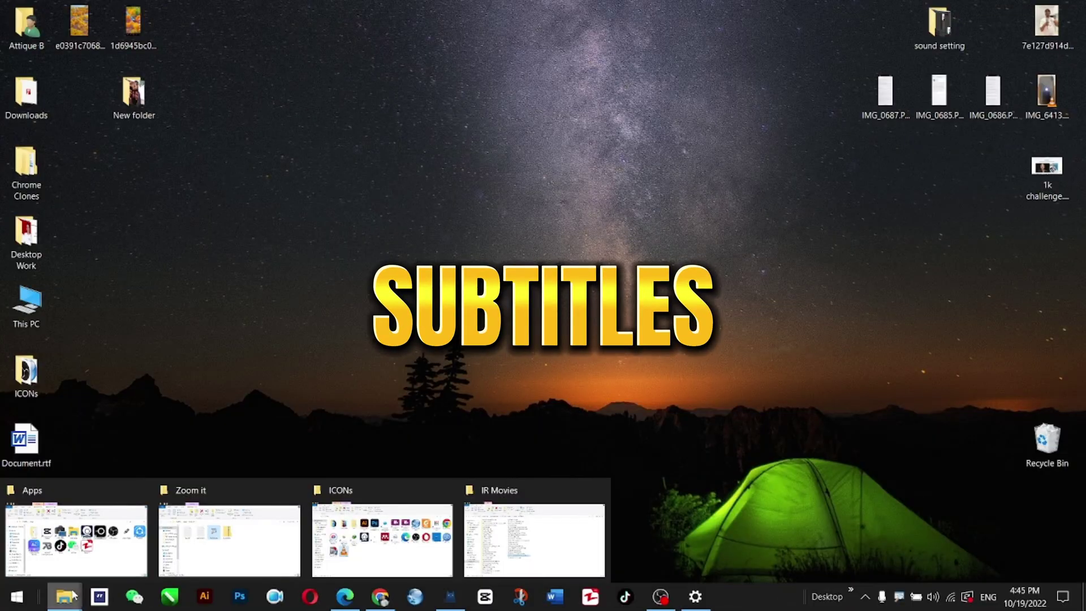
Open the IR Movies folder, then minimize it and bring up Chrome
left_click(535, 540)
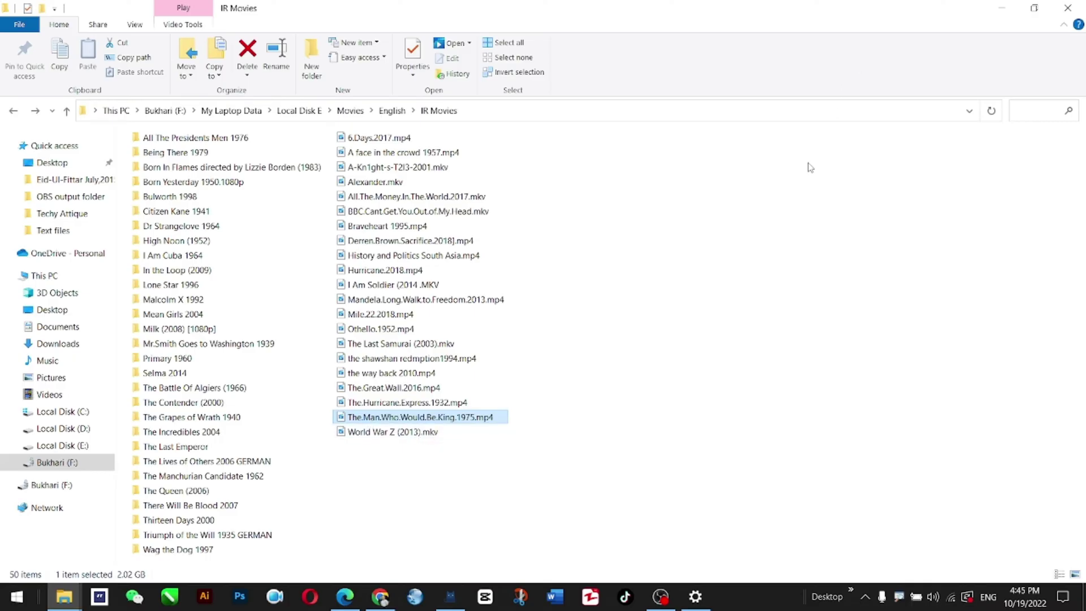
left_click(1000, 9)
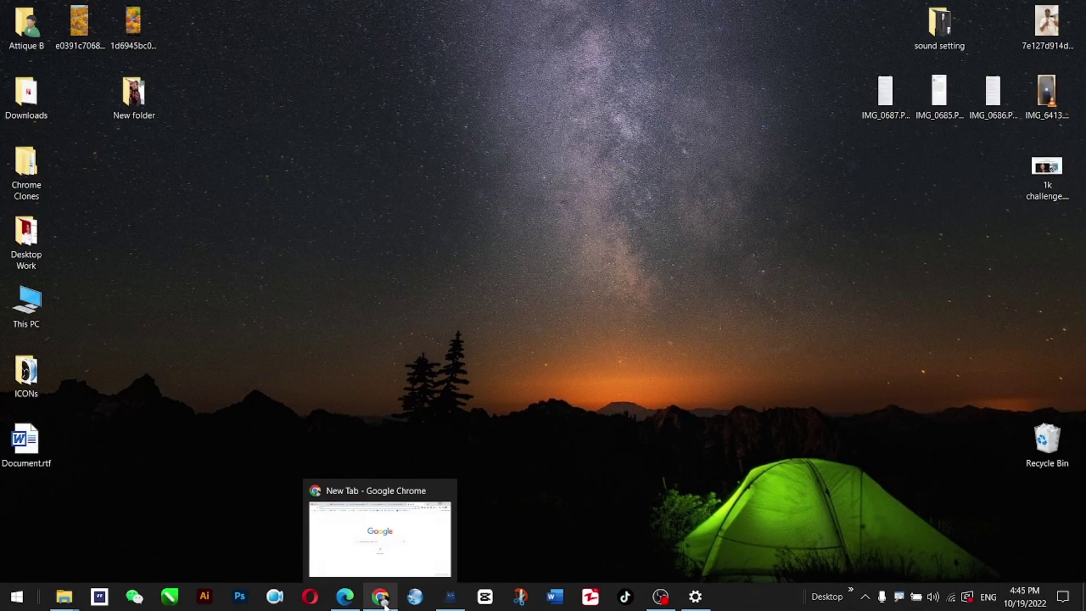
left_click(382, 596)
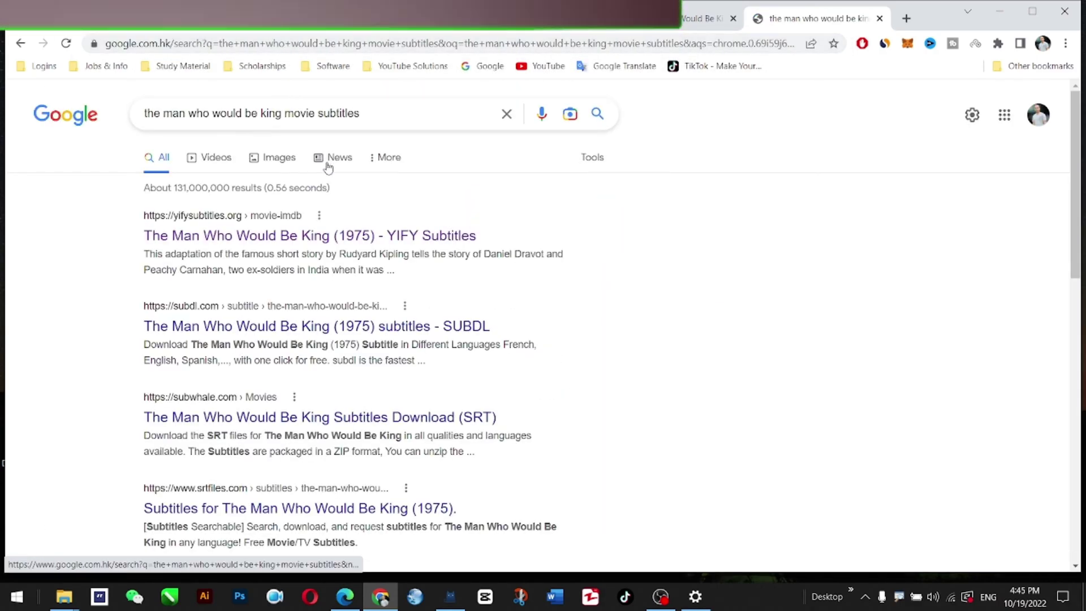
Open the YIFY Subtitles and SUBDL search results in new tabs
right_click(313, 239)
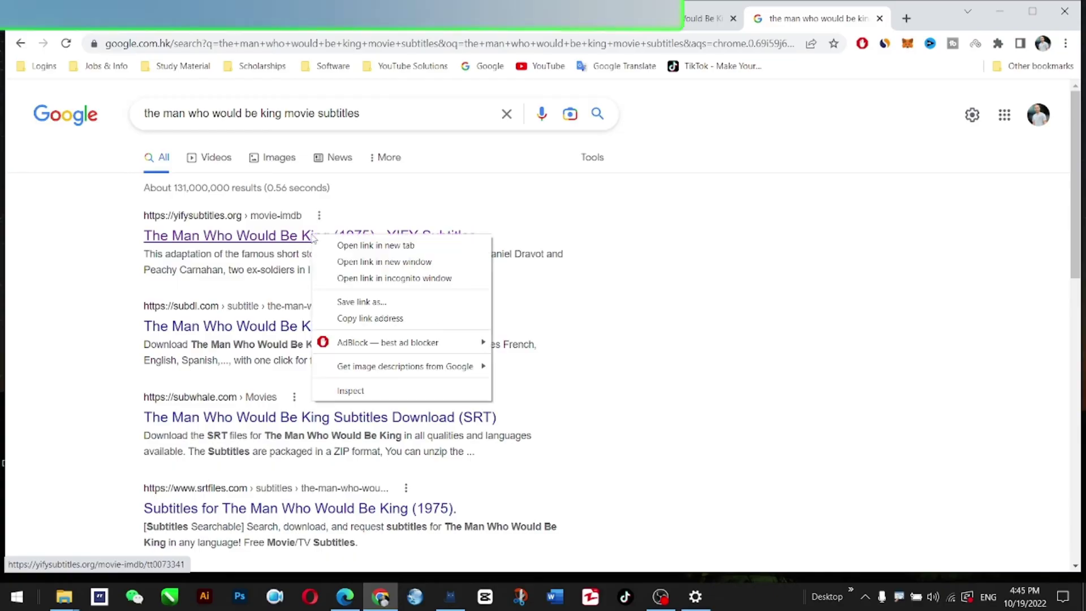
left_click(367, 245)
right_click(446, 326)
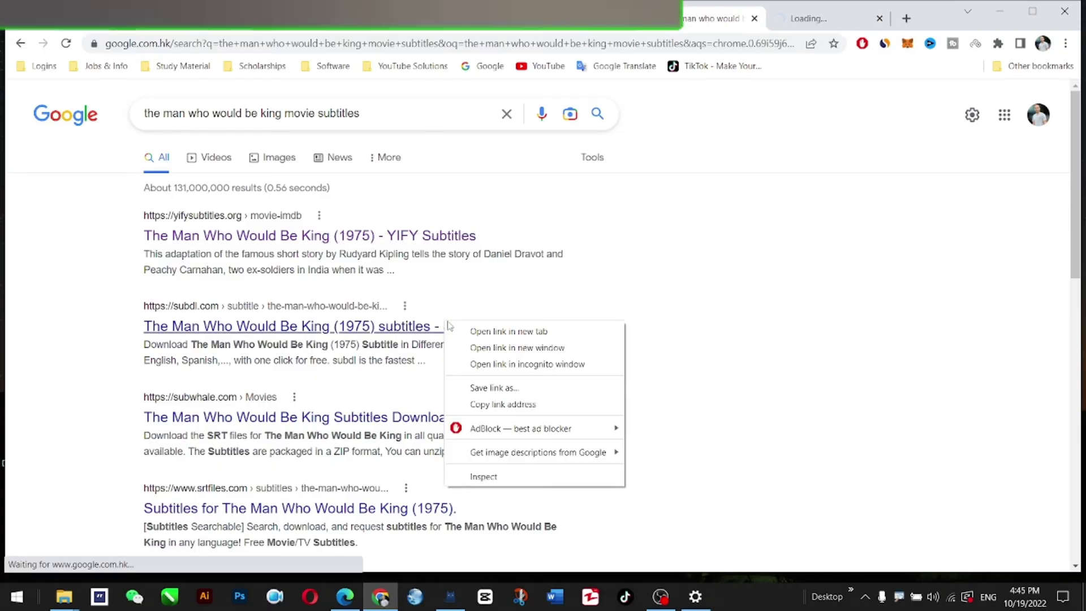
left_click(466, 333)
On the YIFY tab, download the English subtitle zip for The Man Who Would Be King (1975)
left_click(717, 25)
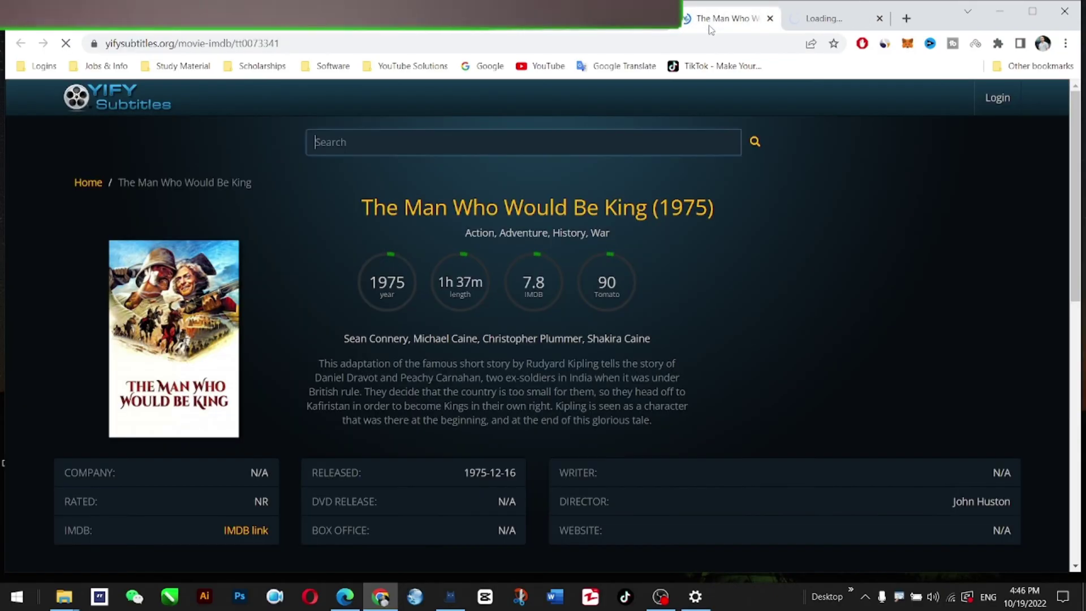
scroll(253, 283, "down", 3)
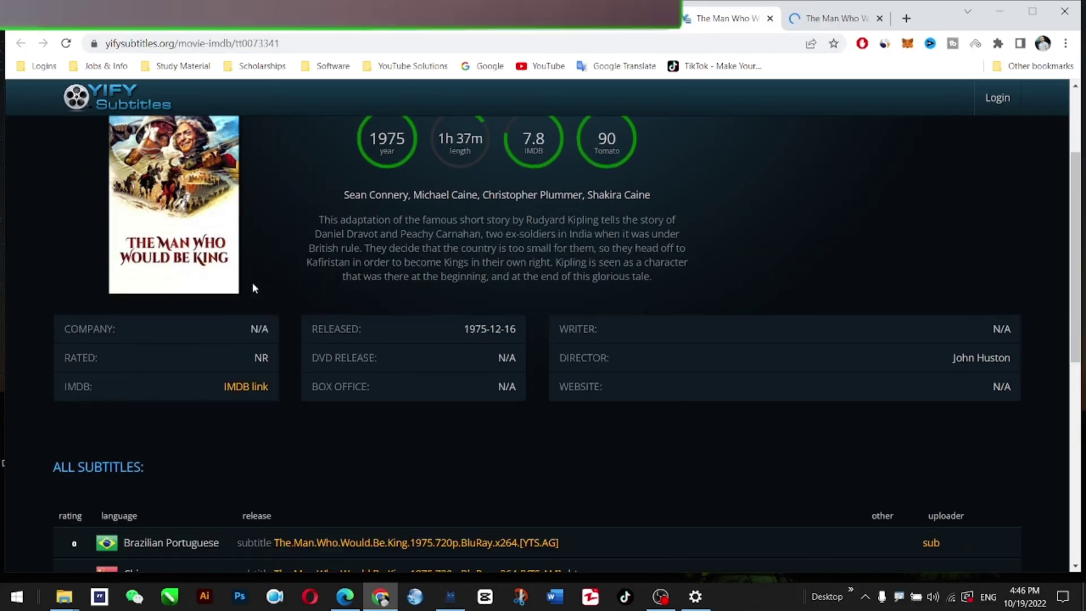
scroll(388, 259, "up", 2)
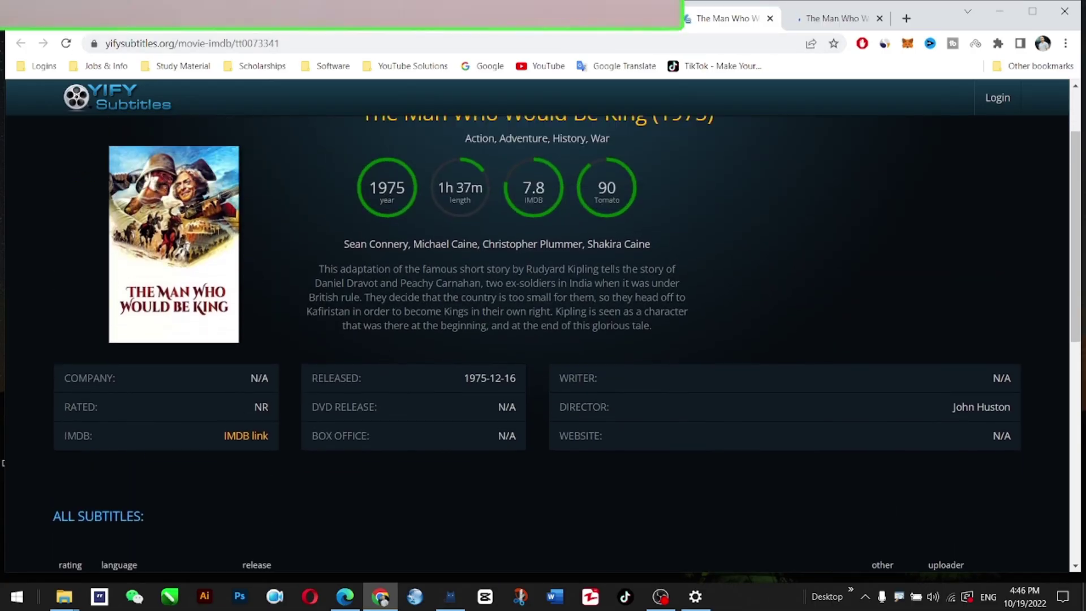
scroll(379, 394, "down", 5)
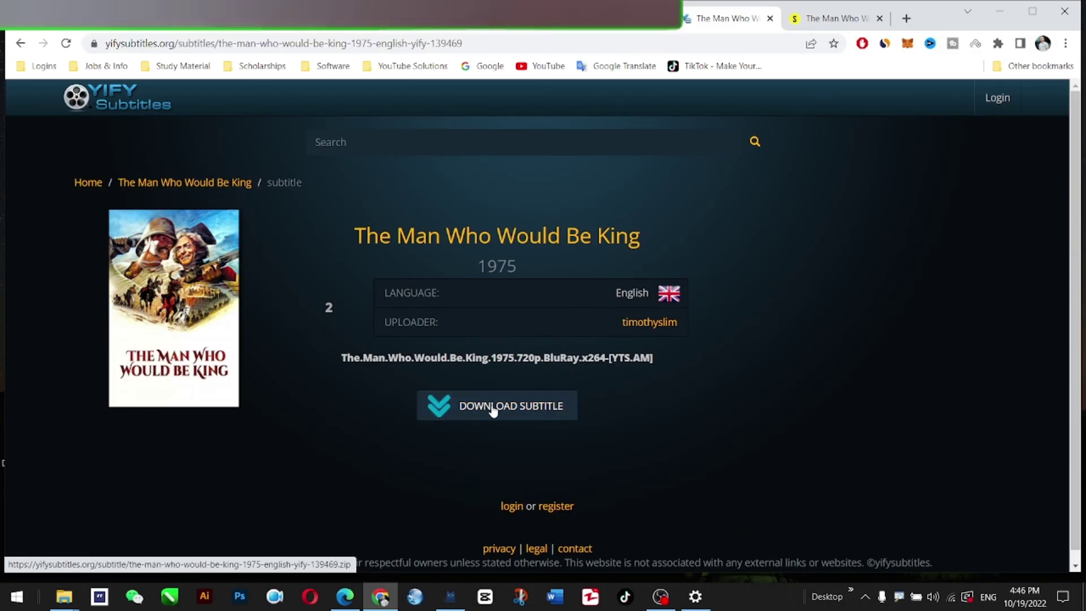
left_click(493, 407)
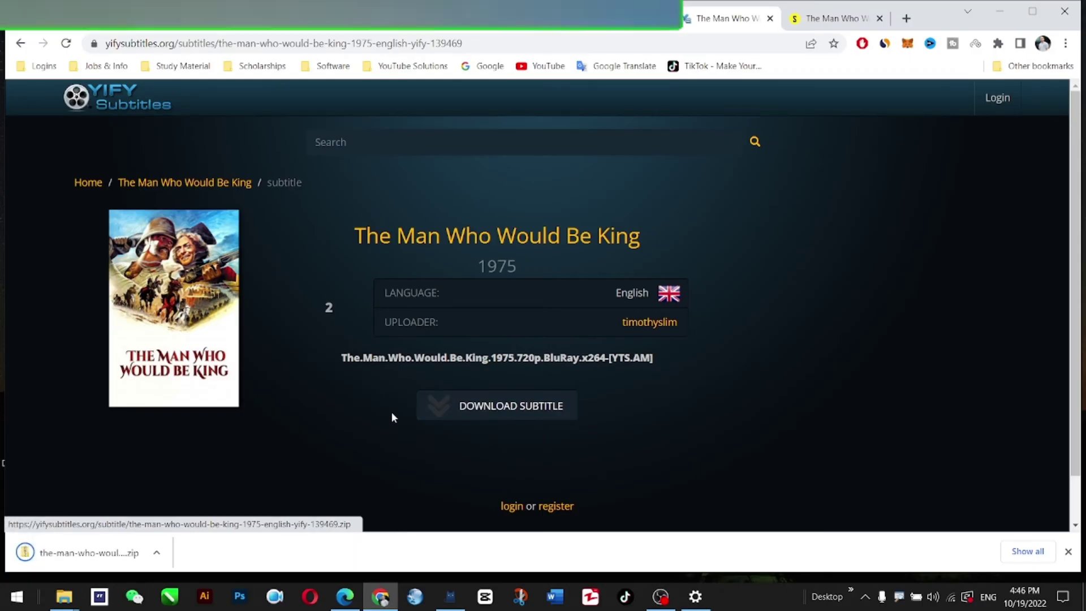
left_click(157, 553)
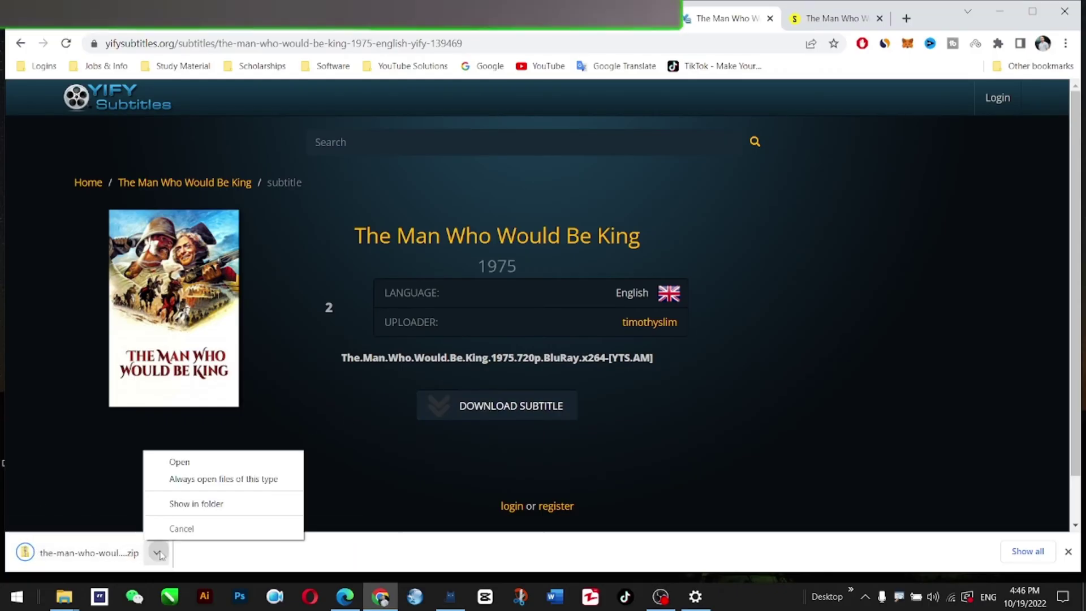
Copy the downloaded subtitle zip from Downloads and paste it onto the desktop
left_click(190, 504)
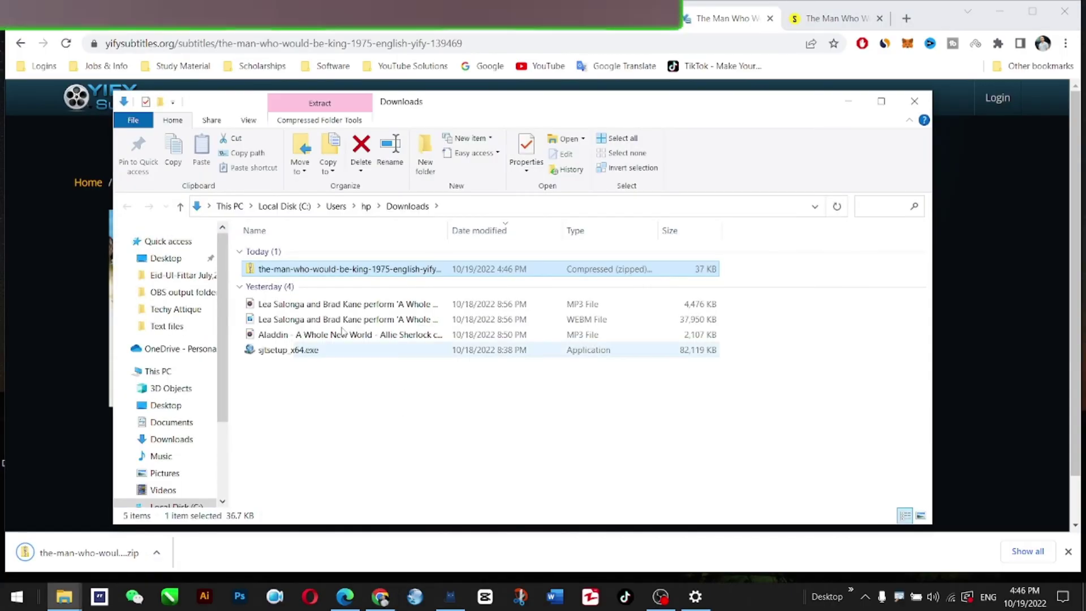
right_click(308, 271)
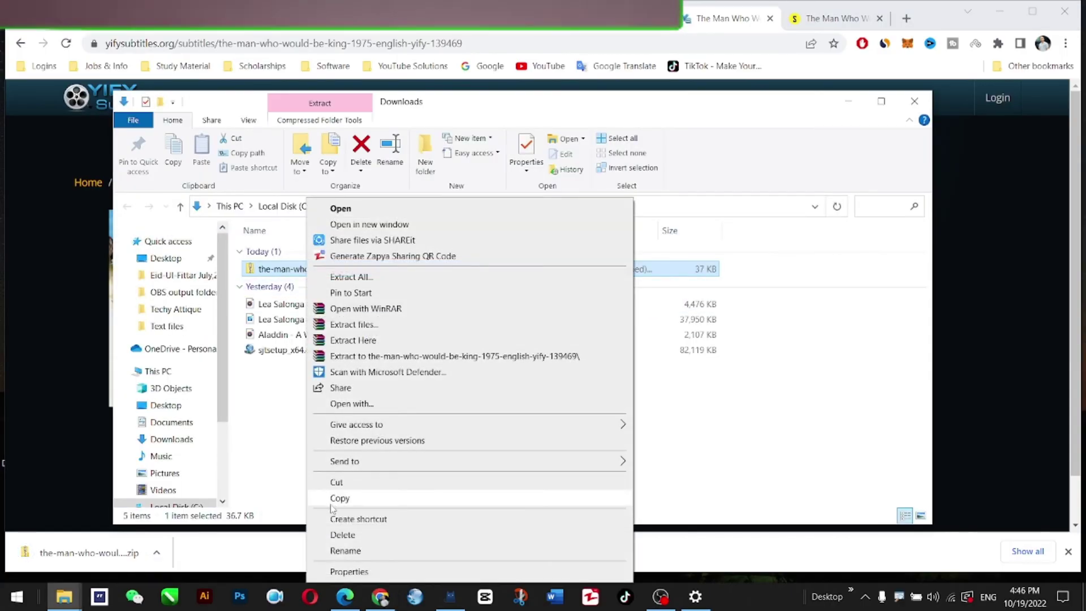
left_click(332, 503)
left_click(1000, 13)
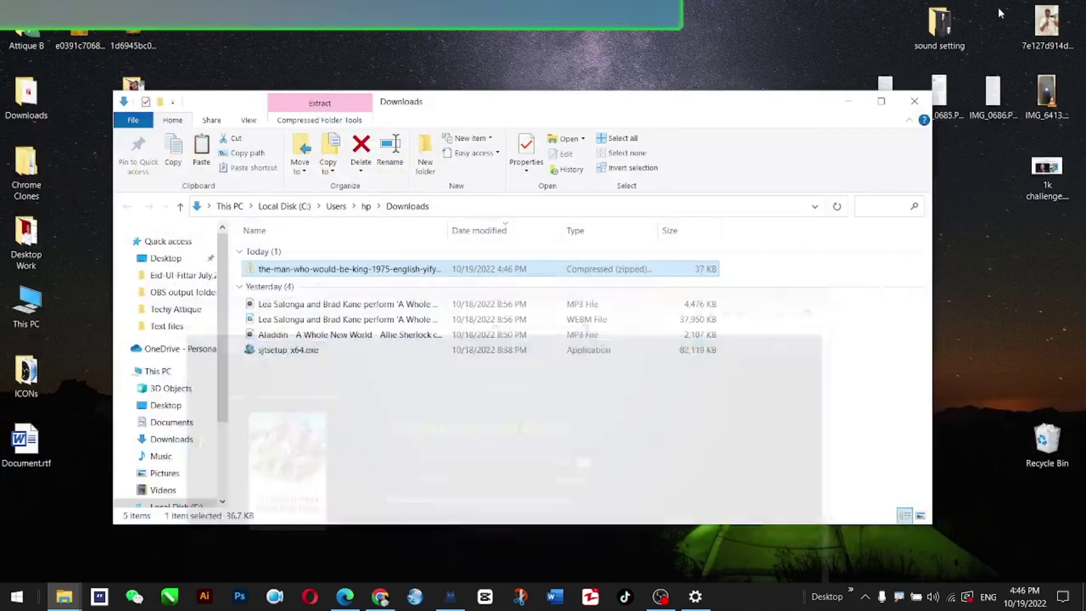
left_click(846, 109)
right_click(398, 220)
left_click(441, 291)
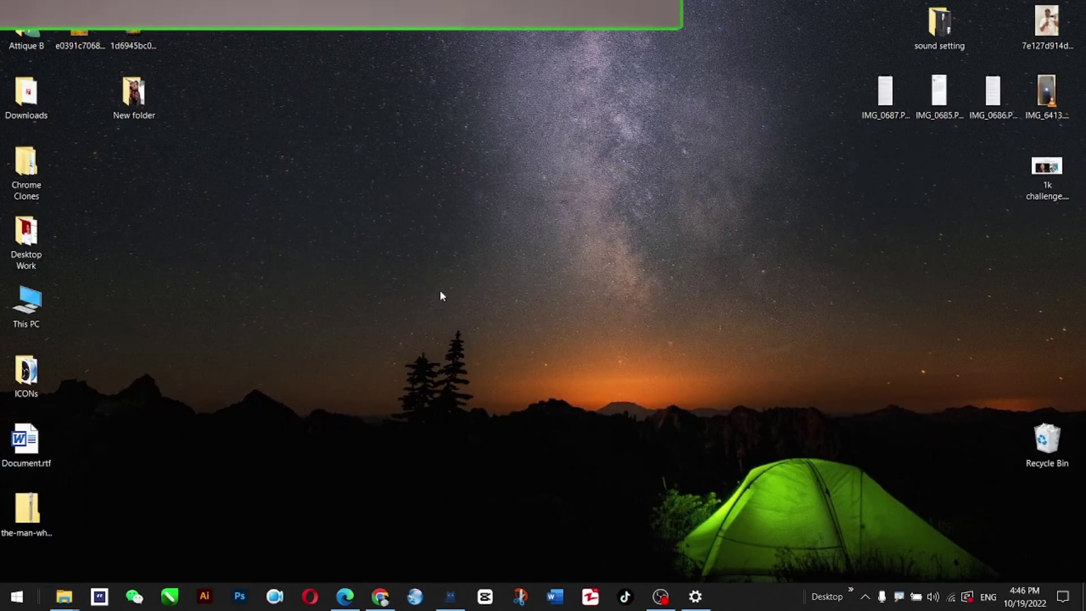
Create New folder (2) on the desktop and move the subtitle zip into it
right_click(316, 348)
mouse_move(398, 465)
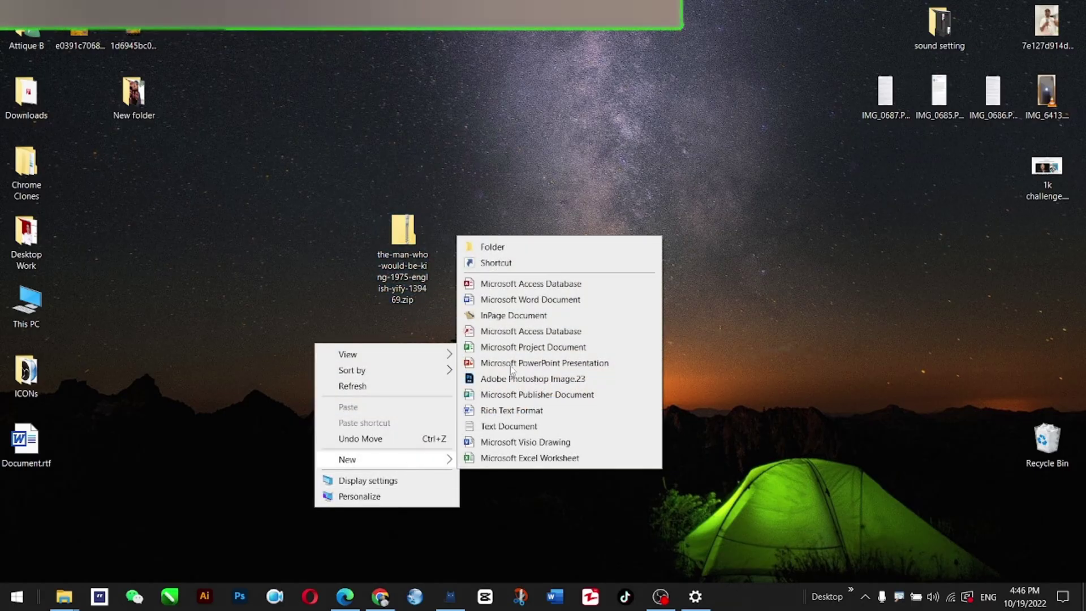
left_click(493, 247)
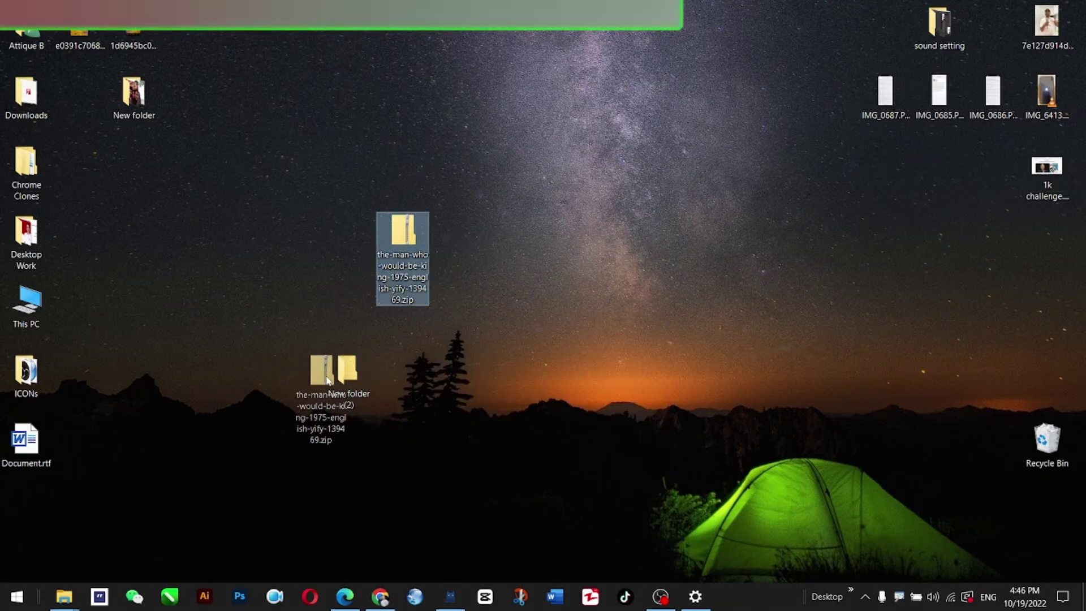
left_click_drag(357, 386, 354, 378)
Open New folder (2) and use Extract Here on the subtitle zip to unpack the English subtitle
double_click(351, 372)
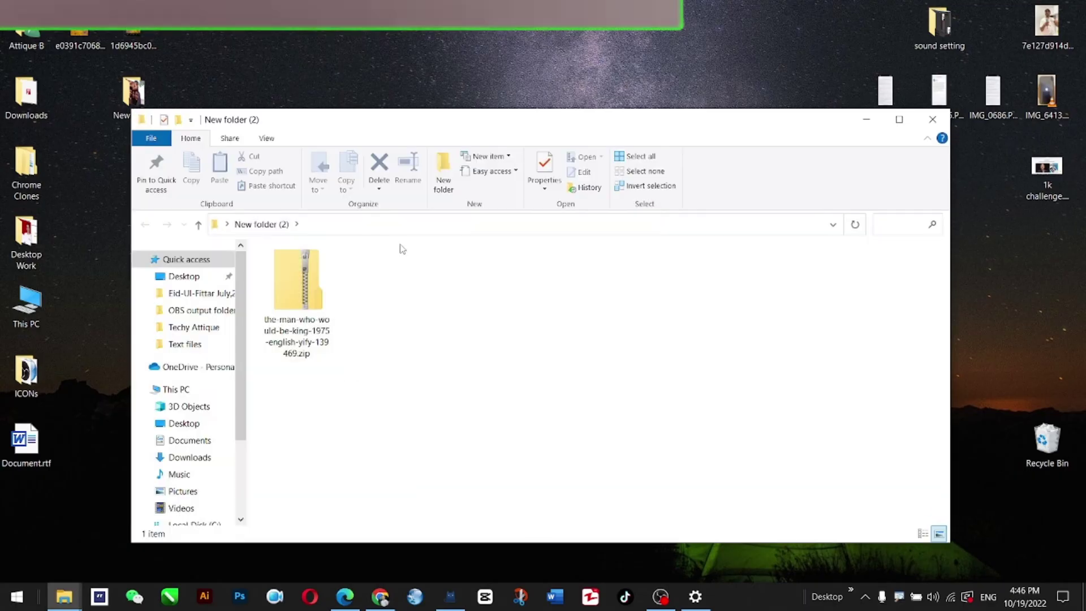
right_click(308, 300)
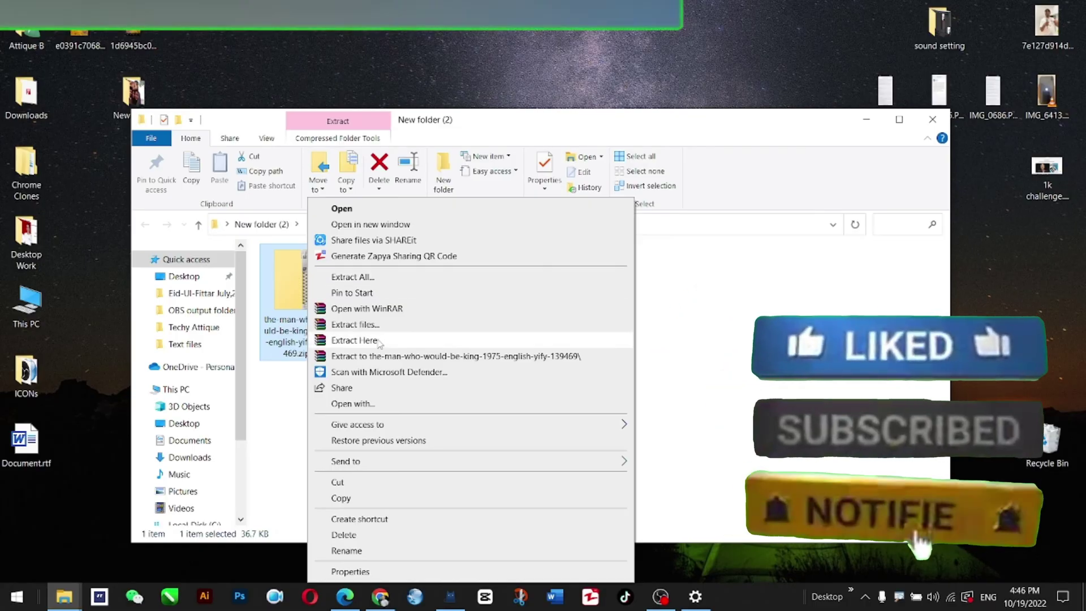
left_click(354, 340)
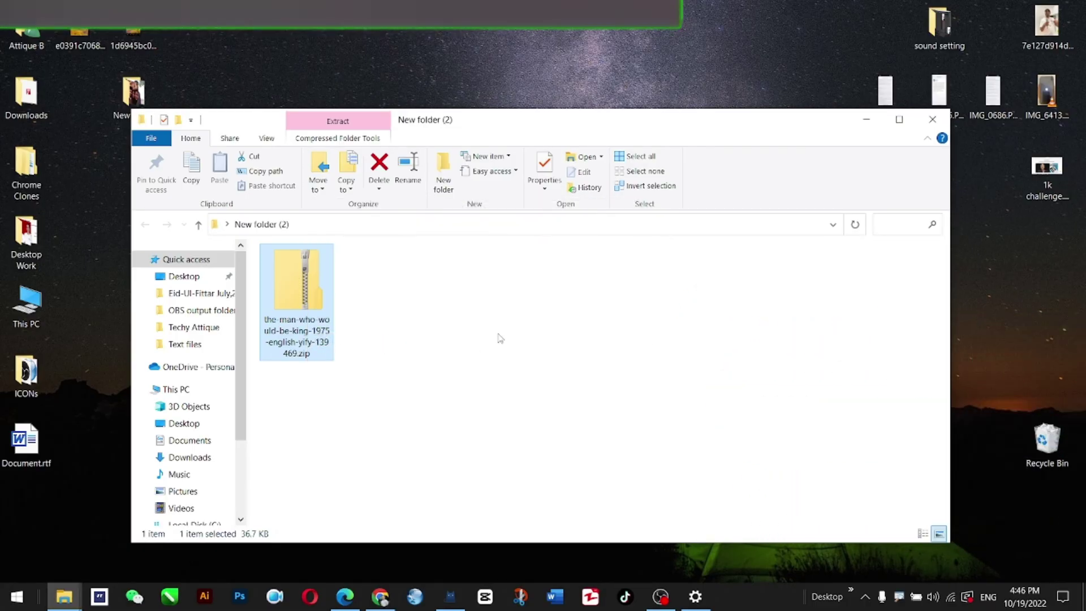
left_click(299, 396)
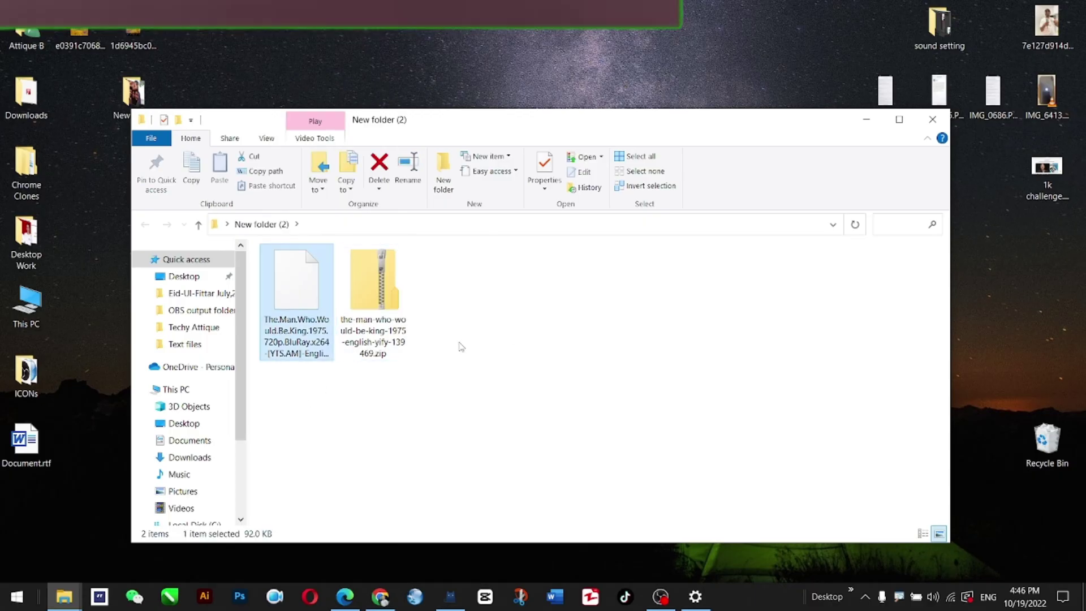
left_click(64, 597)
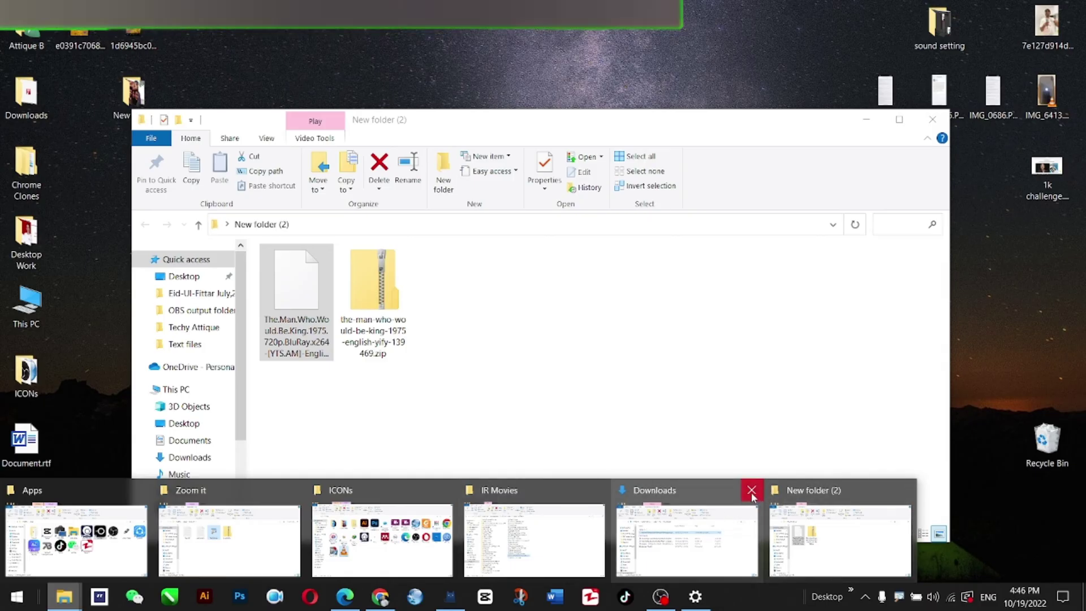
Close the Downloads, IR Movies and ICONs windows, keeping New folder (2) in front
left_click(751, 489)
left_click(599, 489)
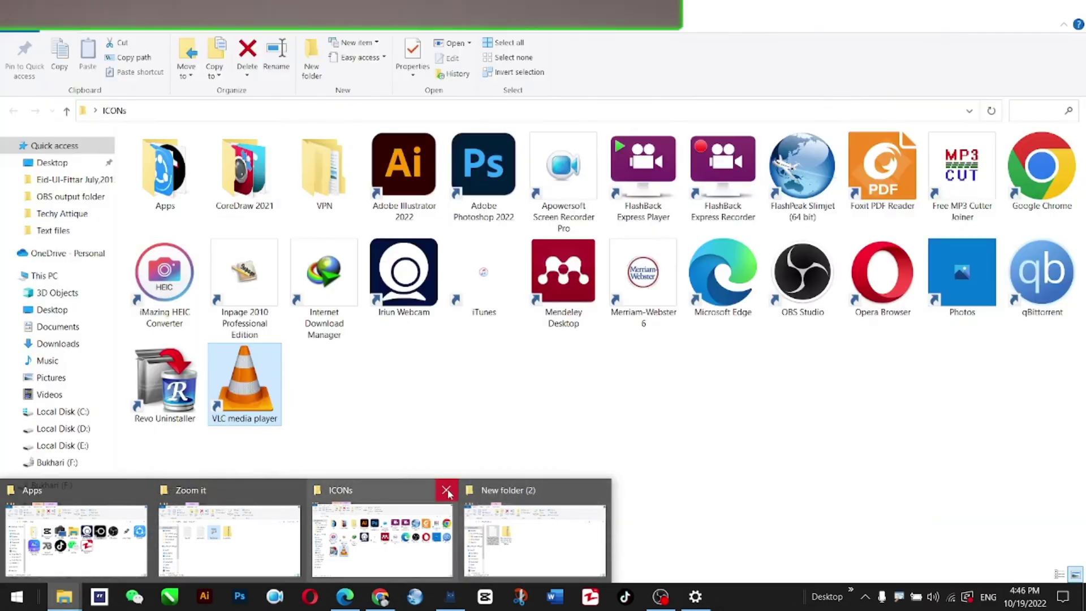
left_click(446, 491)
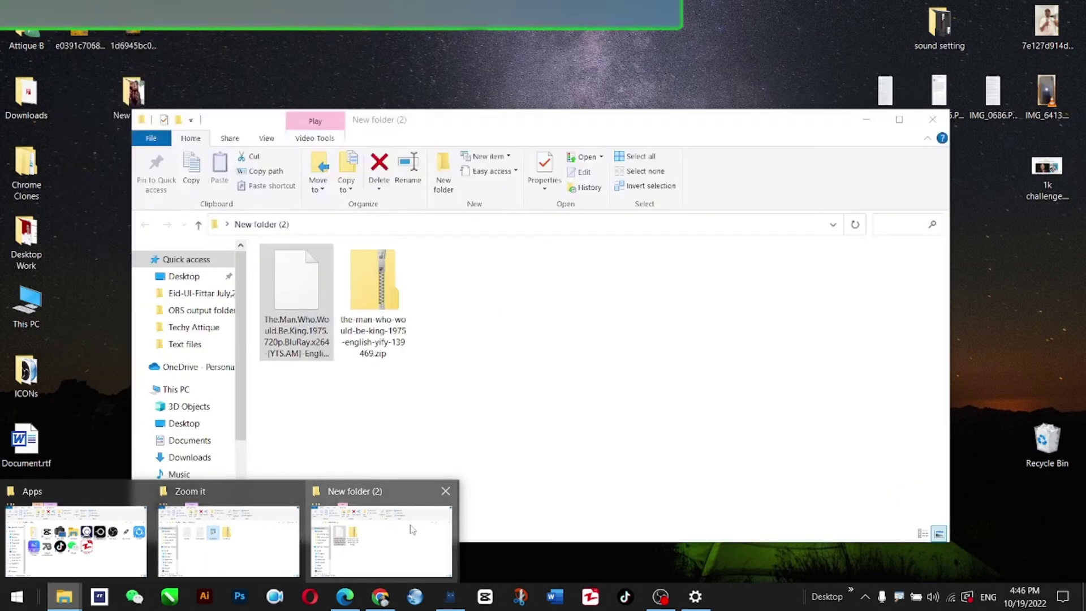
left_click(397, 525)
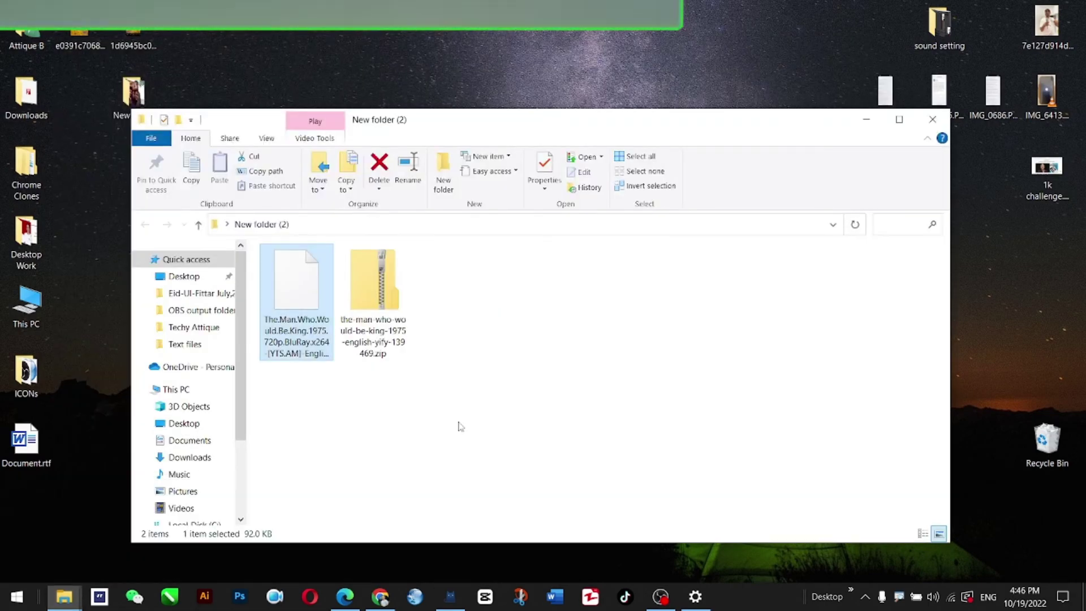
Browse This PC > Bukhari (F:) > My Laptop Data > Local Disk E > Movies > English > IR Movies
double_click(37, 307)
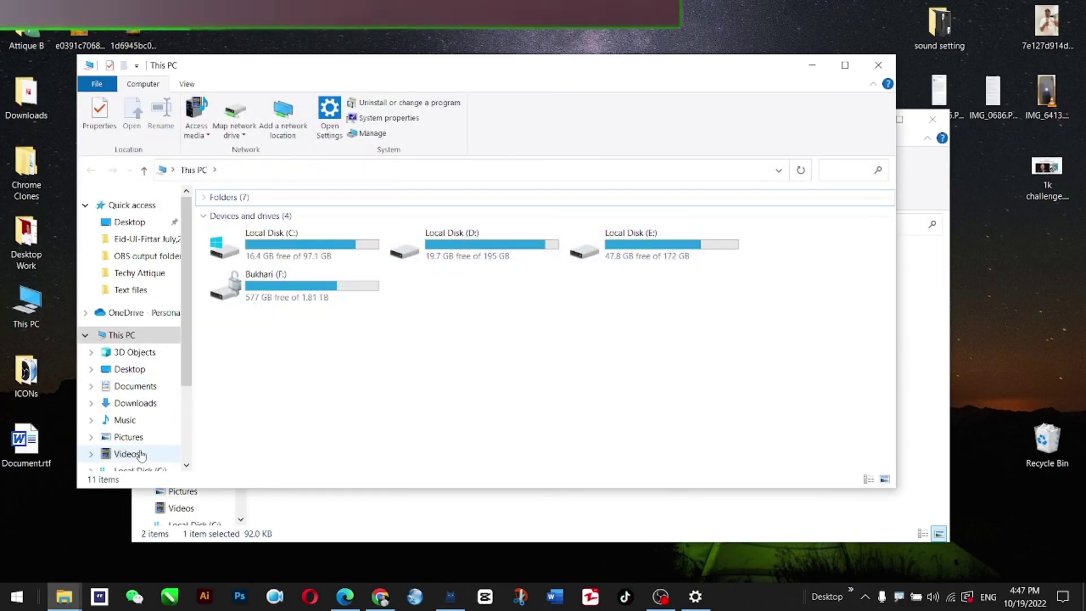
scroll(142, 456, "down", 2)
left_click(131, 433)
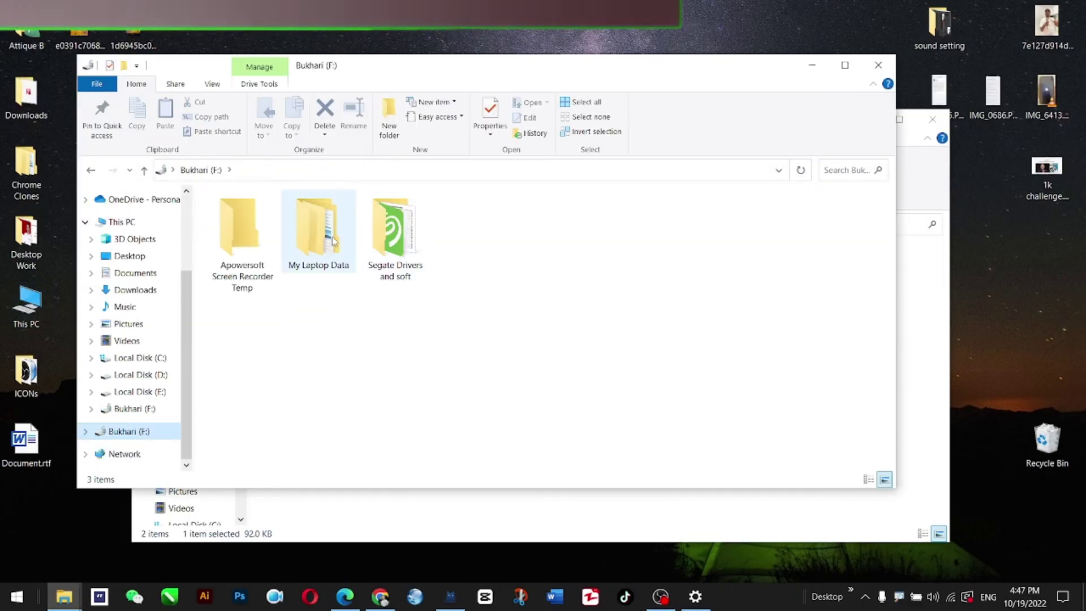
double_click(332, 240)
double_click(399, 241)
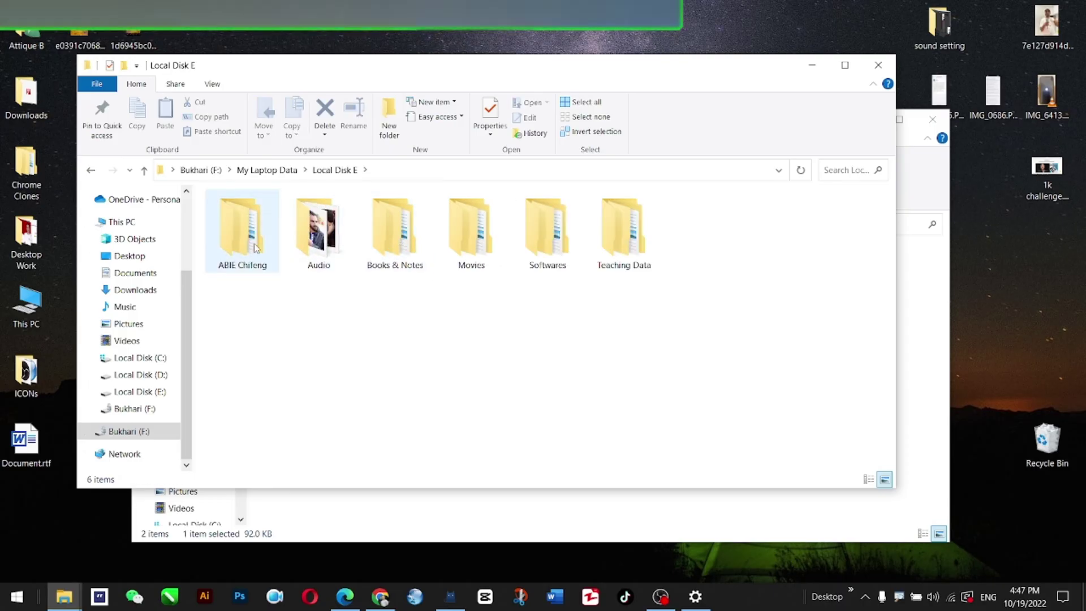
double_click(480, 234)
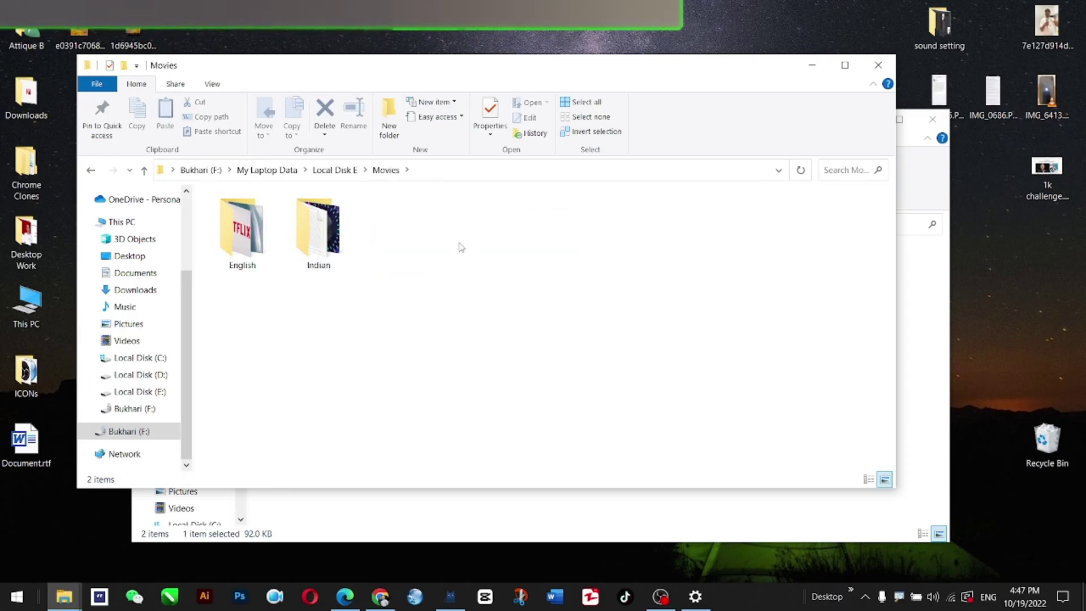
double_click(249, 245)
double_click(249, 226)
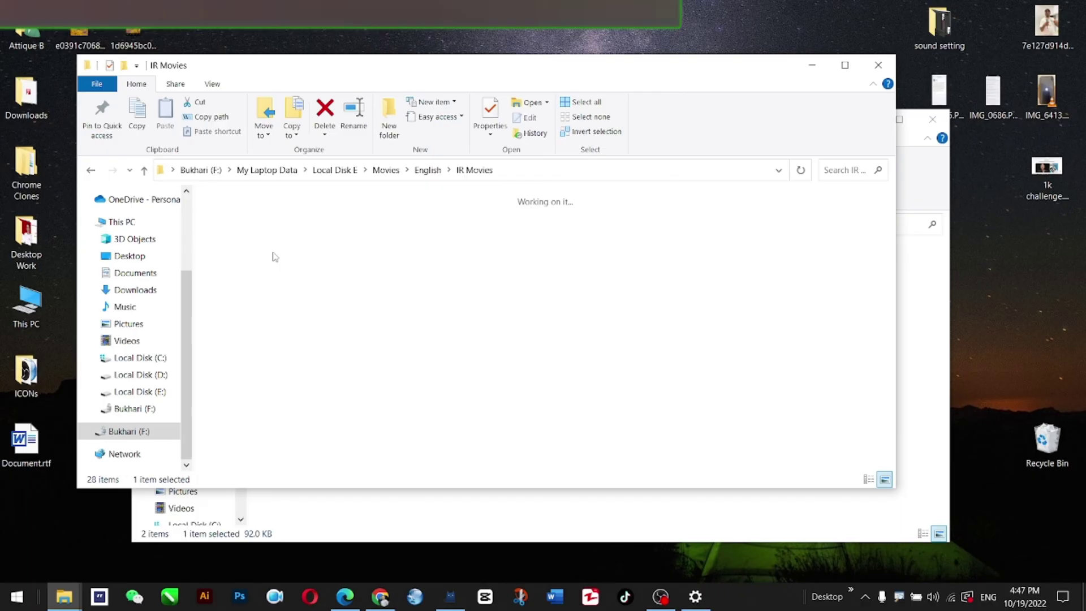
scroll(532, 300, "down", 3)
scroll(532, 299, "down", 3)
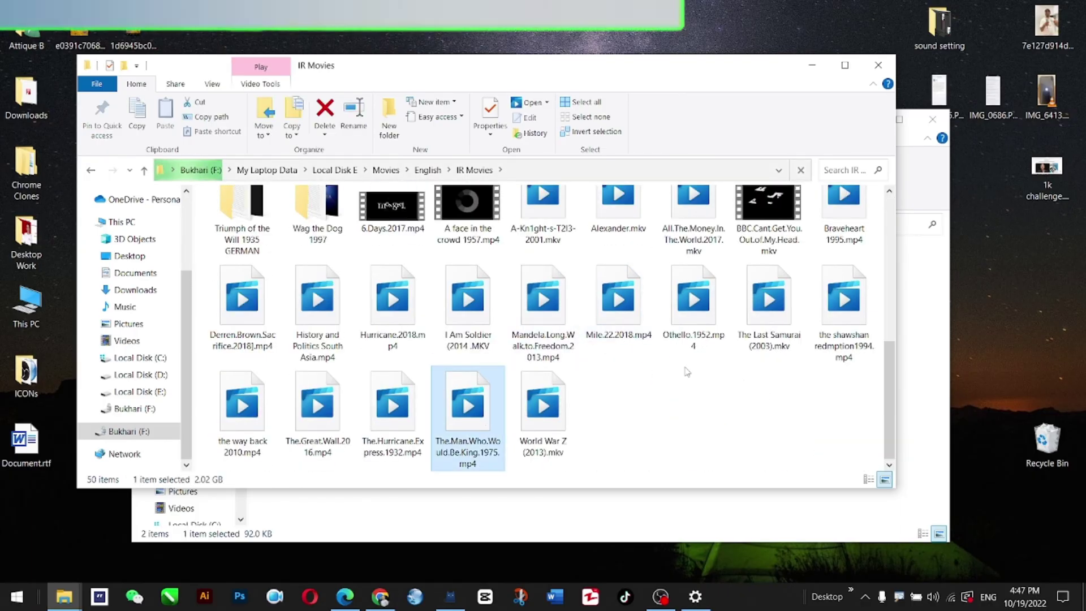
Open The.Man.Who.Would.Be.King.1975.mp4 in VLC, making VLC the default for .mp4 files
right_click(479, 406)
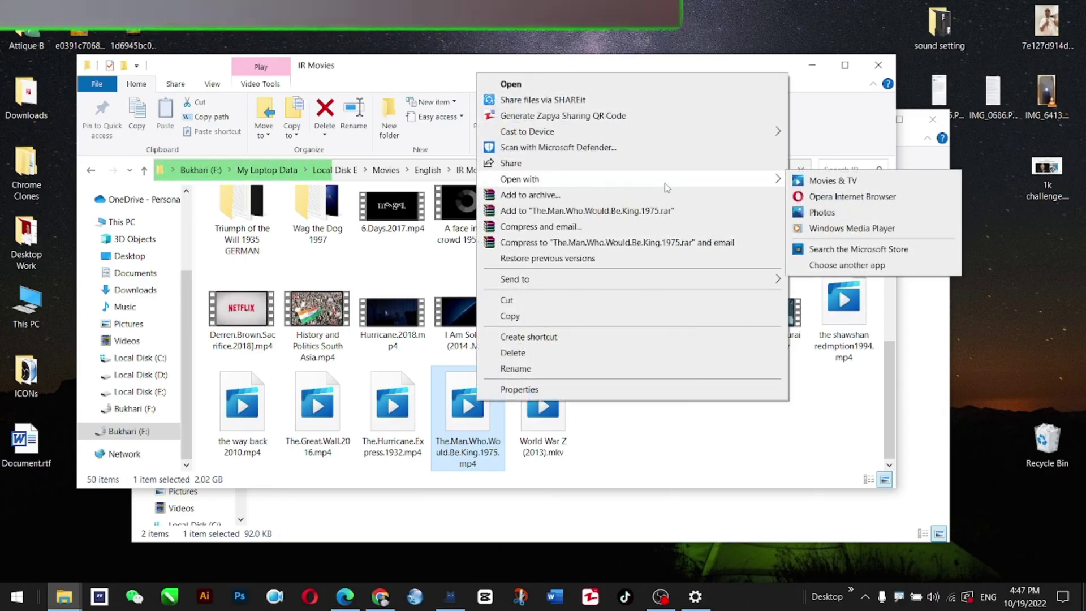
mouse_move(772, 179)
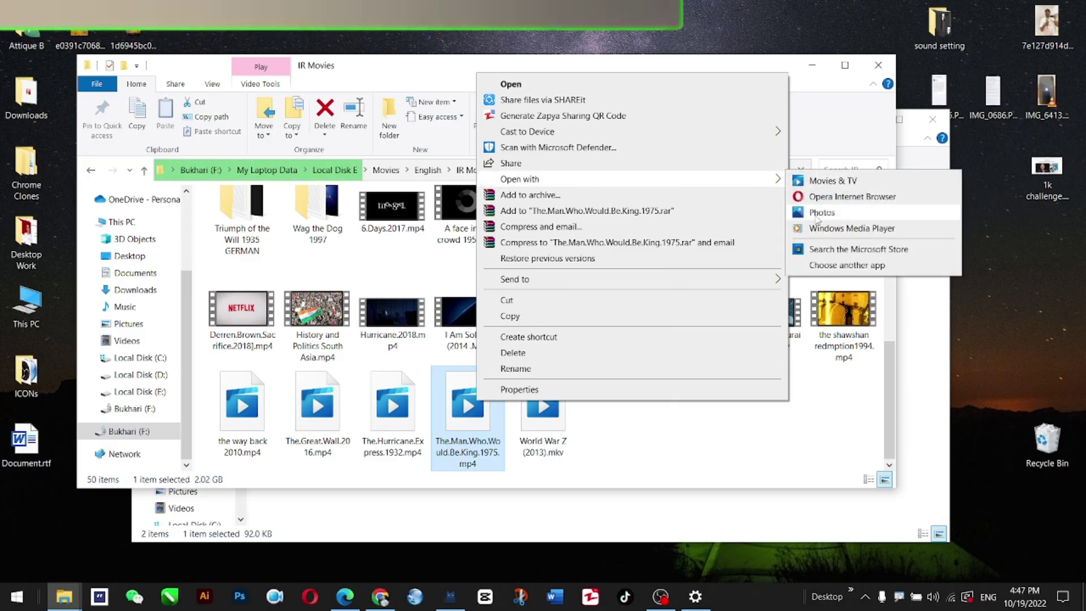
left_click(816, 267)
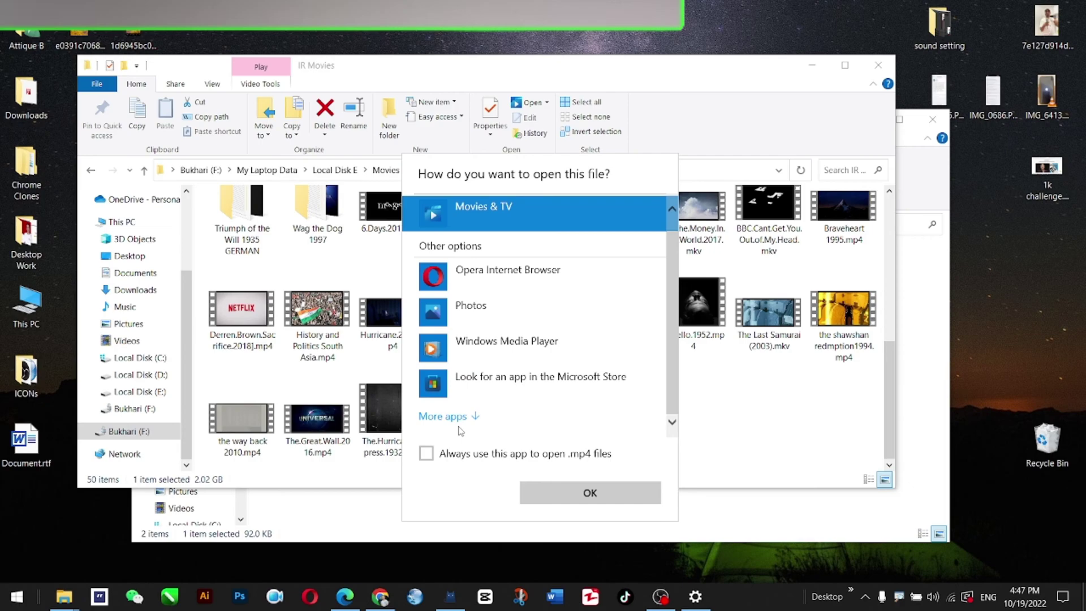
left_click(462, 428)
scroll(462, 429, "down", 10)
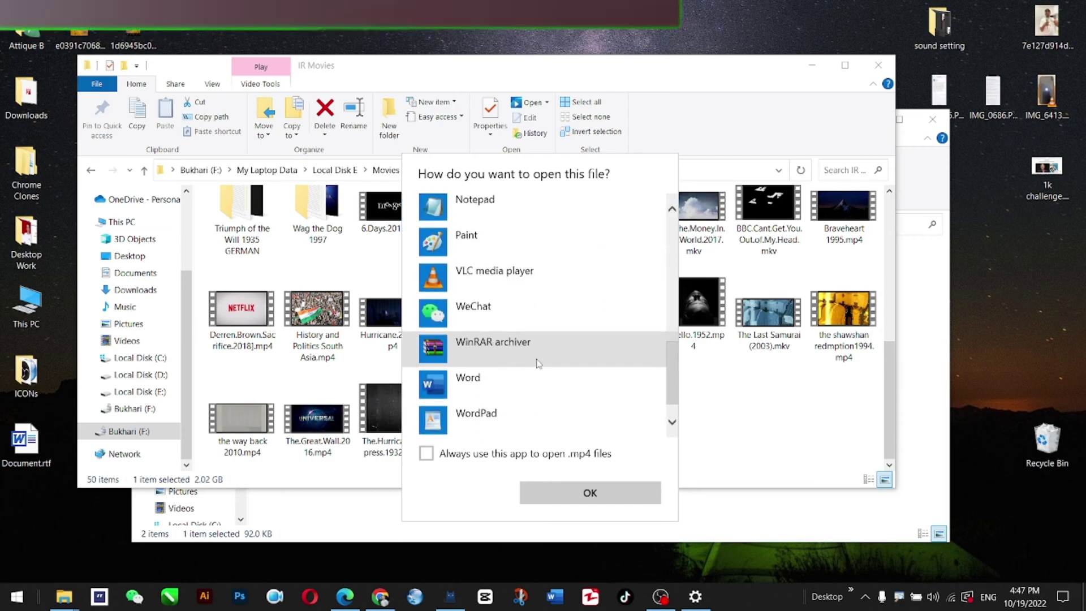
left_click(525, 232)
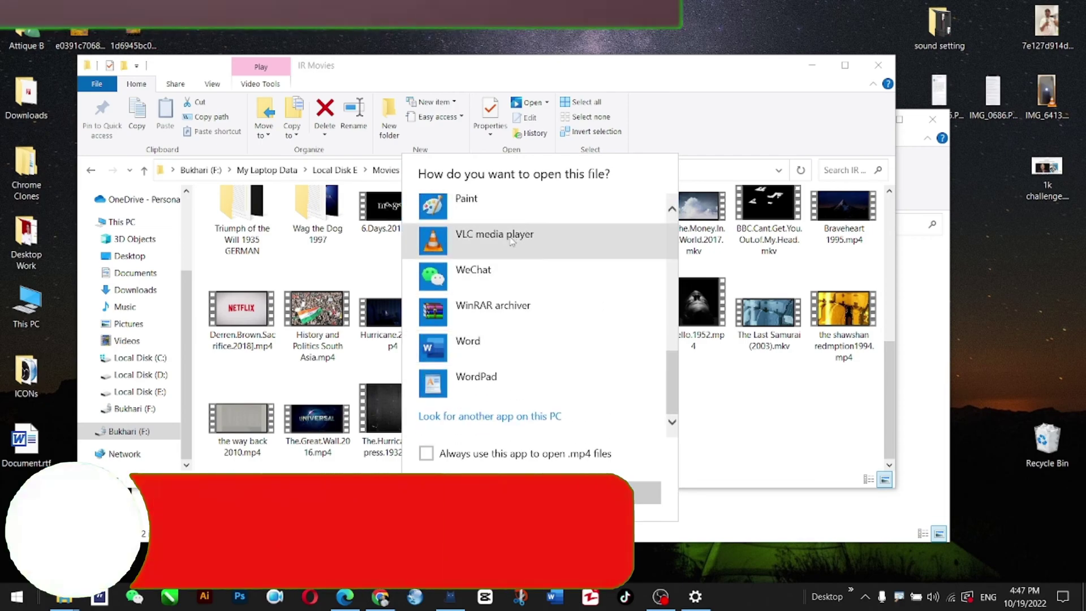
left_click(452, 456)
key("Return")
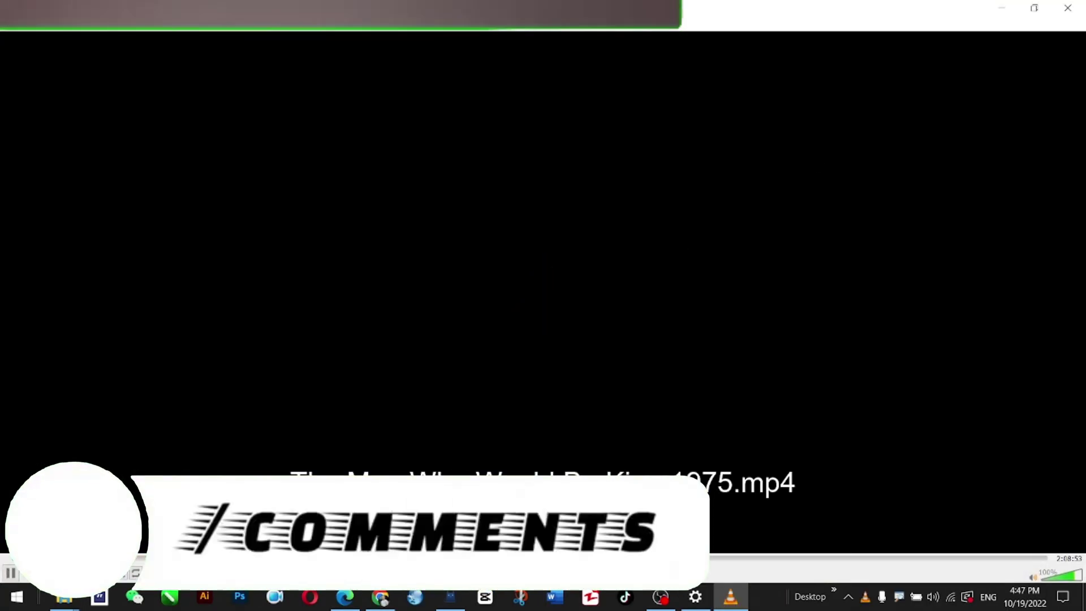
Skip the film ahead to 13:12, pause it, and open the Subtitle menu
left_click(64, 559)
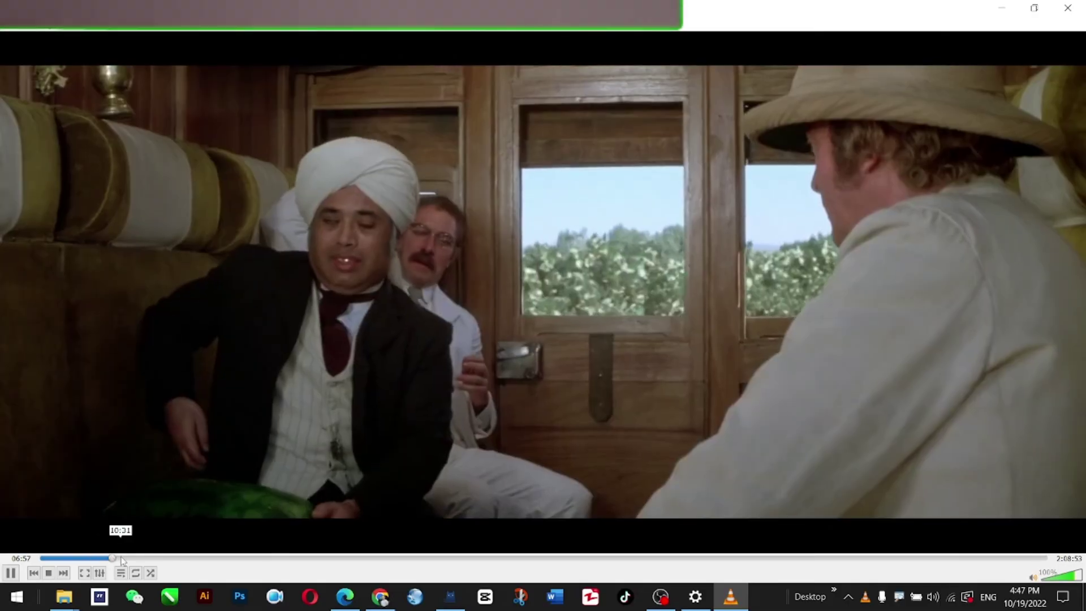
left_click(133, 559)
left_click(152, 559)
key("space")
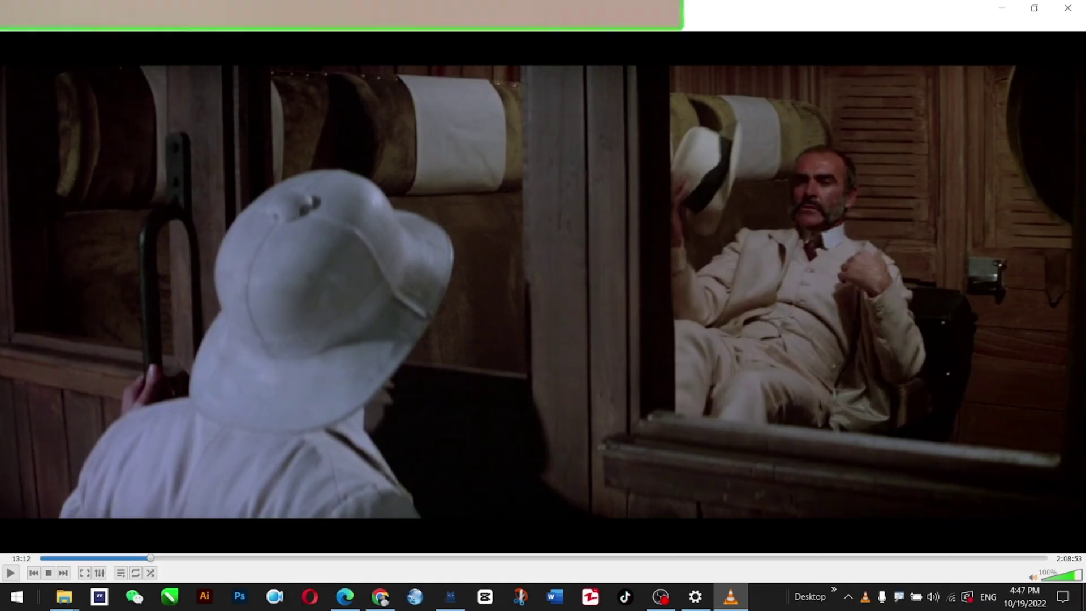
left_click(150, 14)
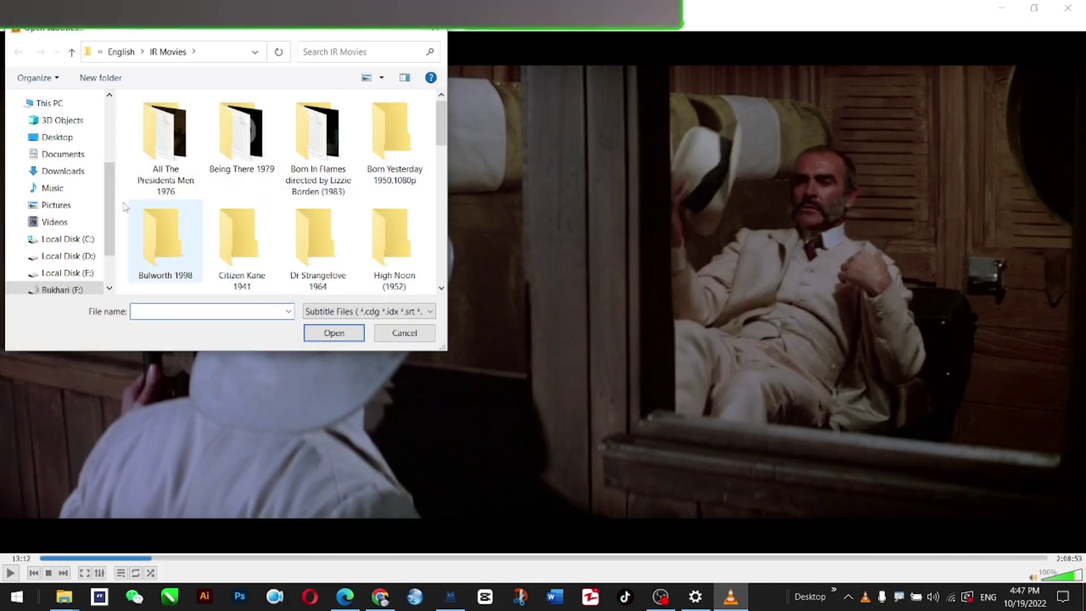
key("Escape")
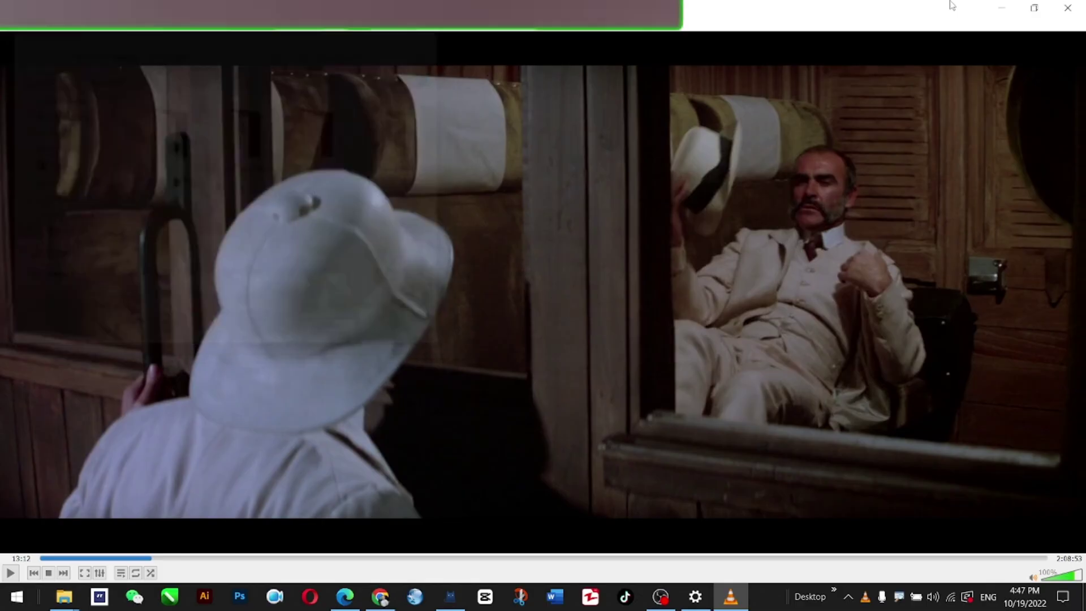
left_click(1012, 15)
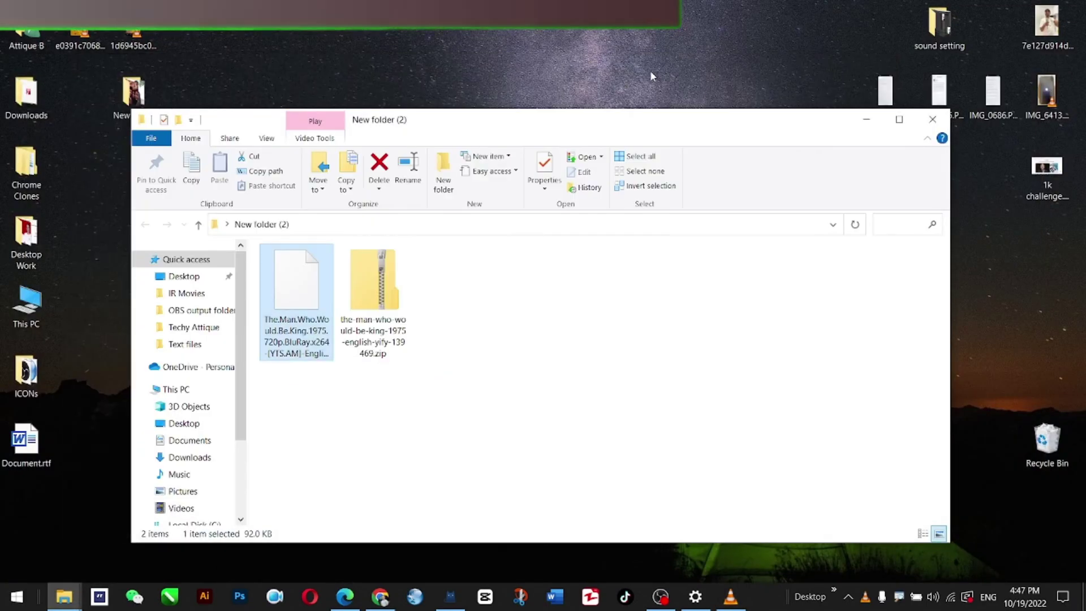
left_click_drag(284, 312, 498, 317)
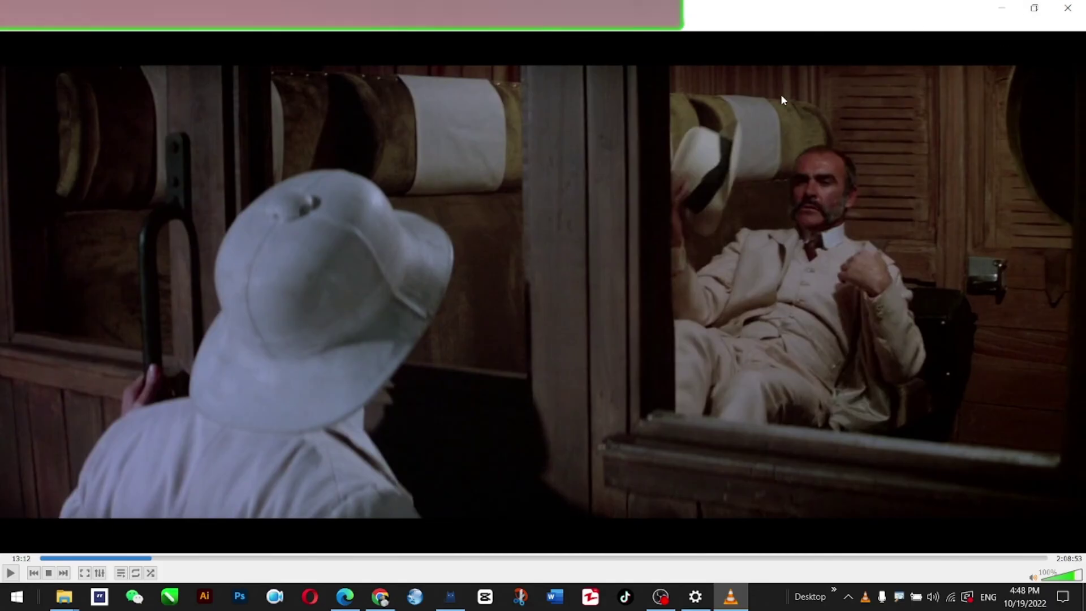
Close VLC, replay The.Man.Who.Would.Be.King.1975.mp4 from IR Movies, and skip ahead in the film
left_click(1069, 9)
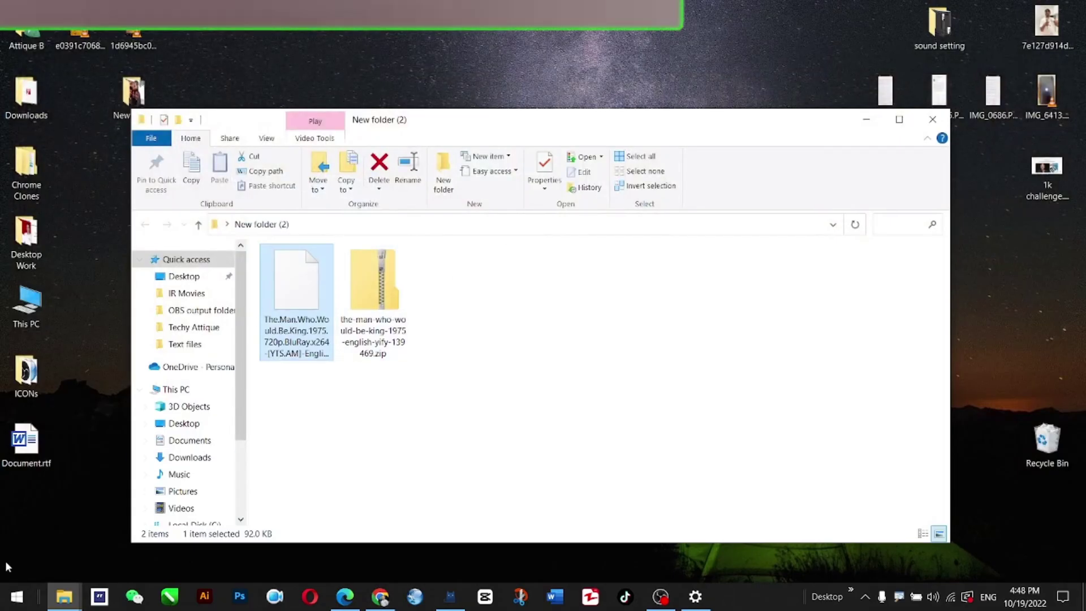
mouse_move(77, 600)
left_click(601, 521)
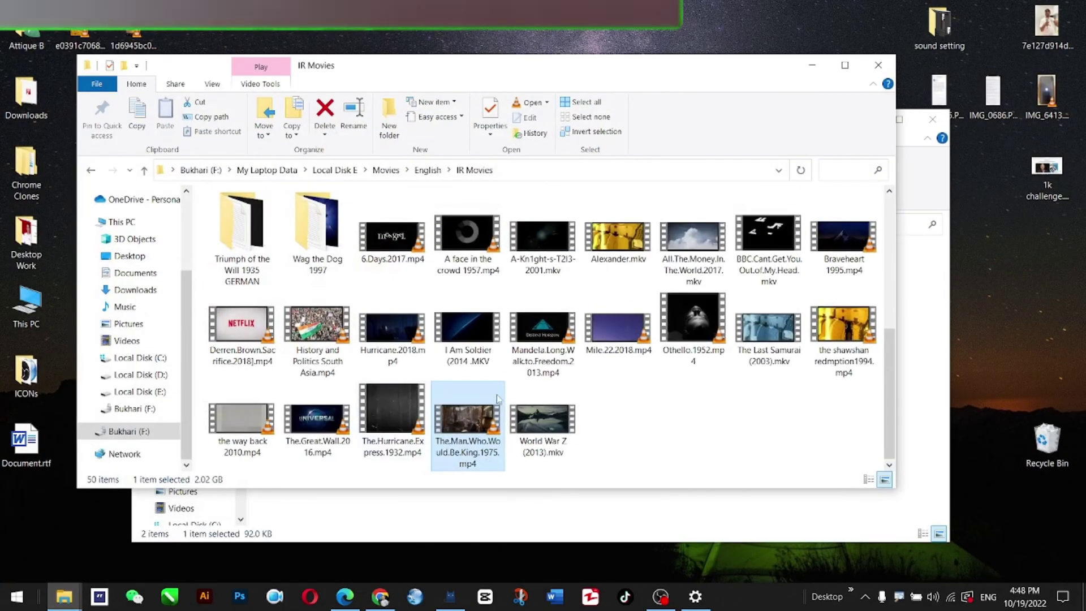
right_click(478, 420)
double_click(478, 420)
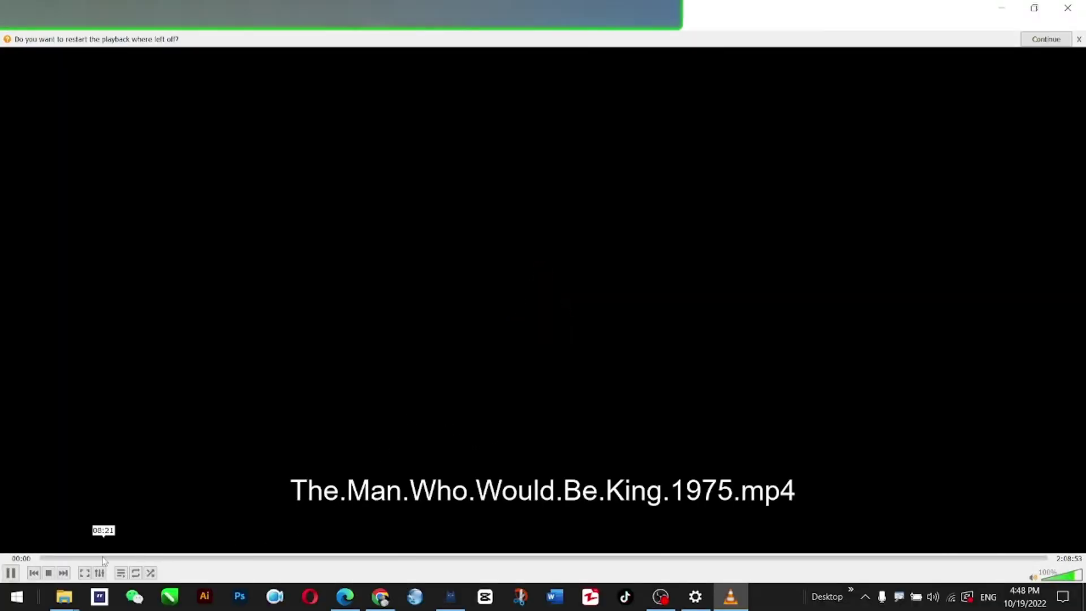
left_click_drag(86, 560, 105, 560)
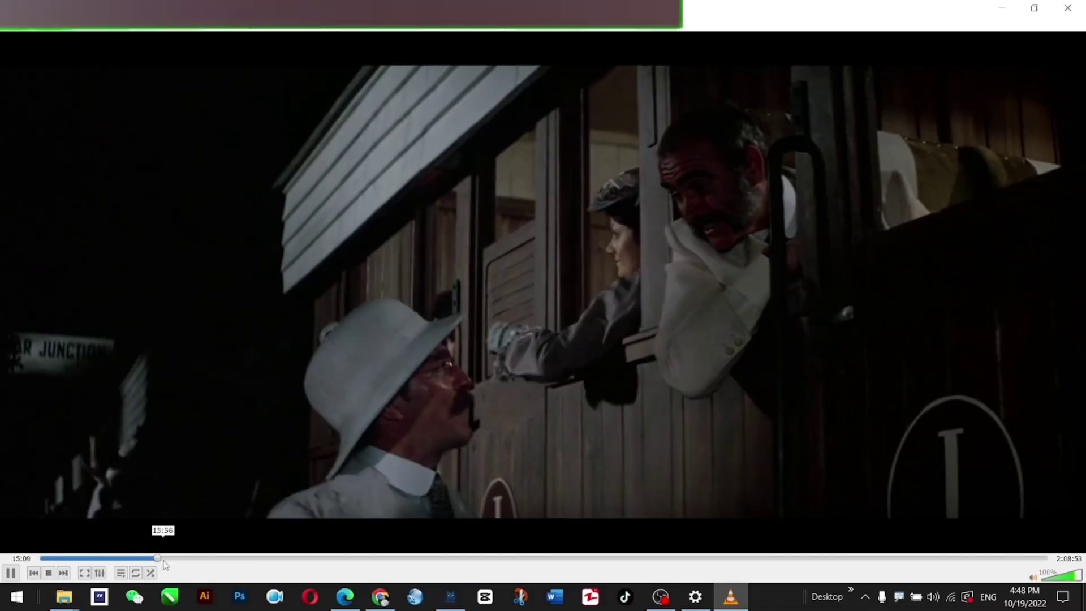
Jump to about 16:05 and add the English .srt from Desktop > New folder (2) as subtitles
left_click(177, 558)
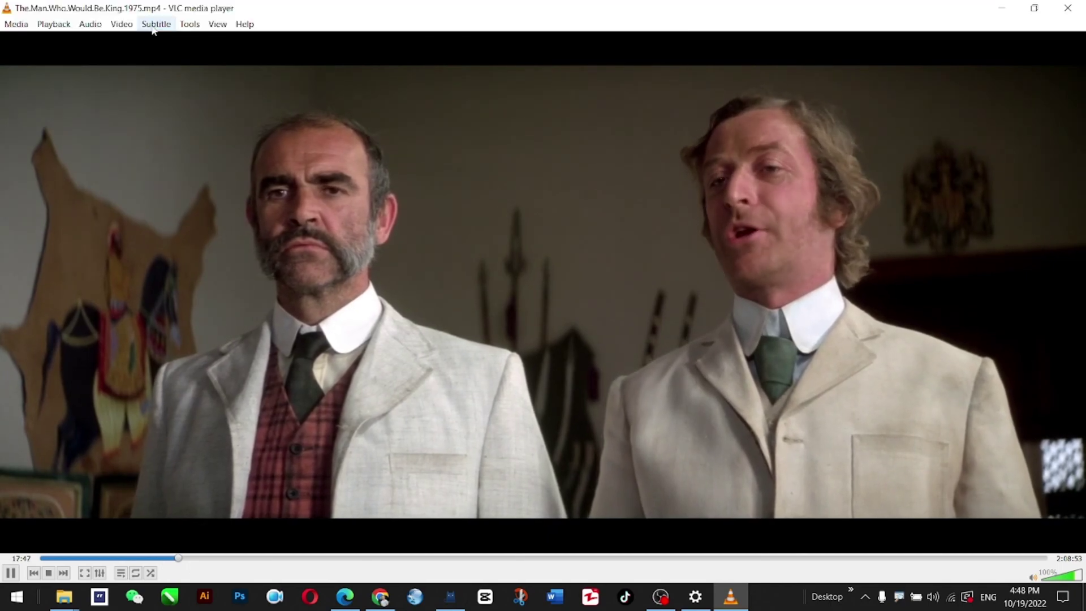
left_click(153, 25)
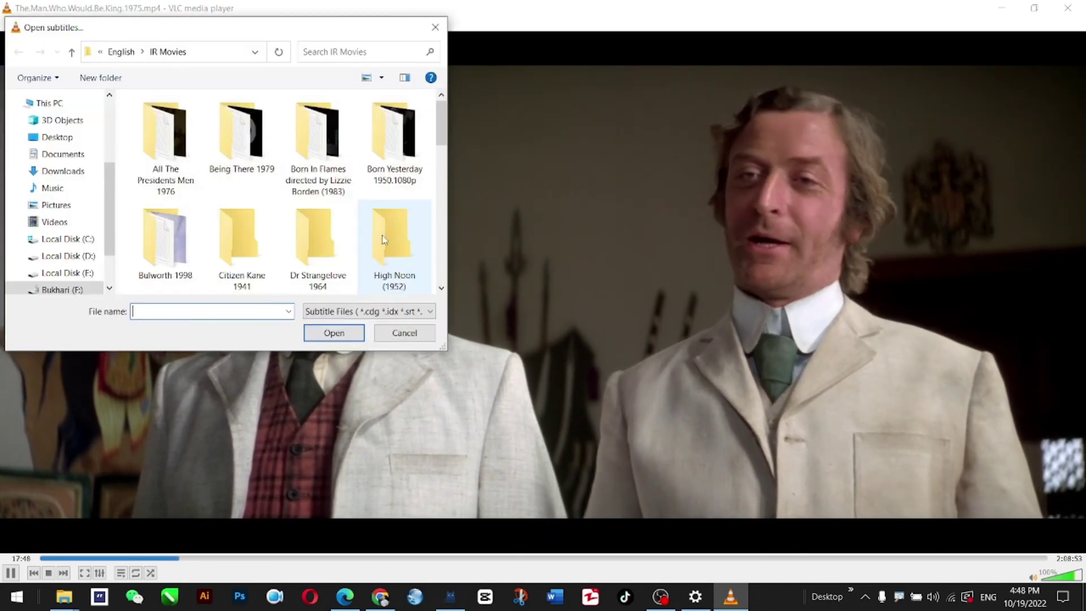
scroll(277, 224, "down", 5)
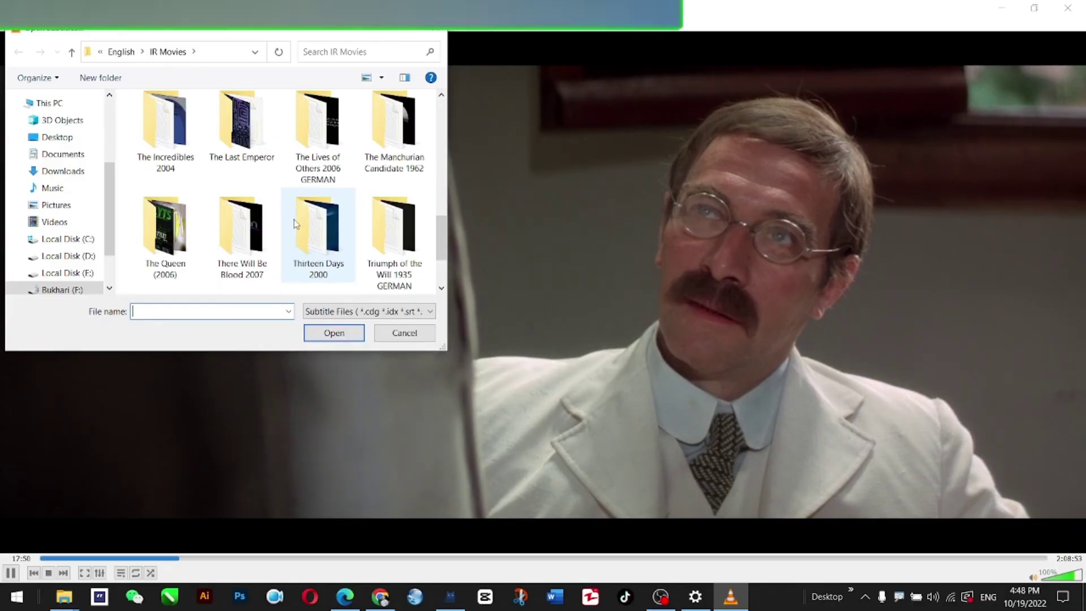
scroll(85, 232, "down", 2)
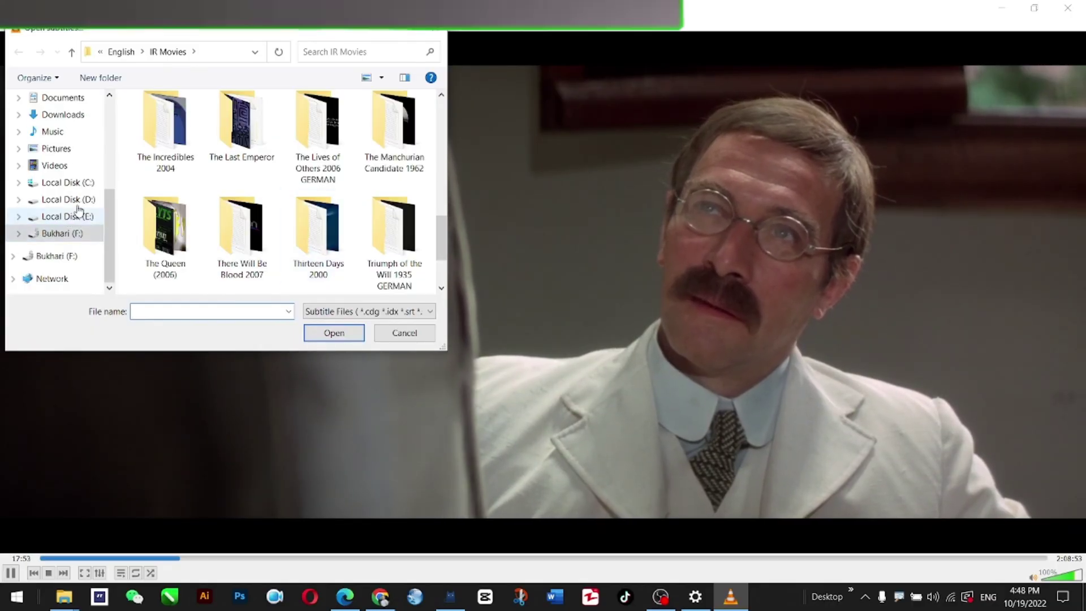
scroll(79, 210, "up", 4)
left_click(57, 125)
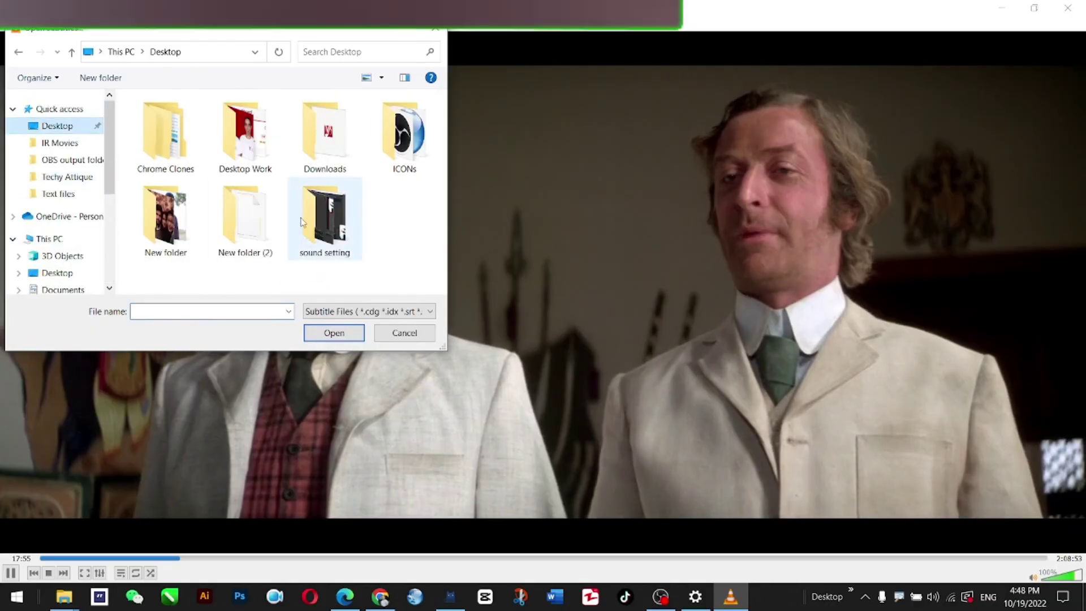
double_click(259, 225)
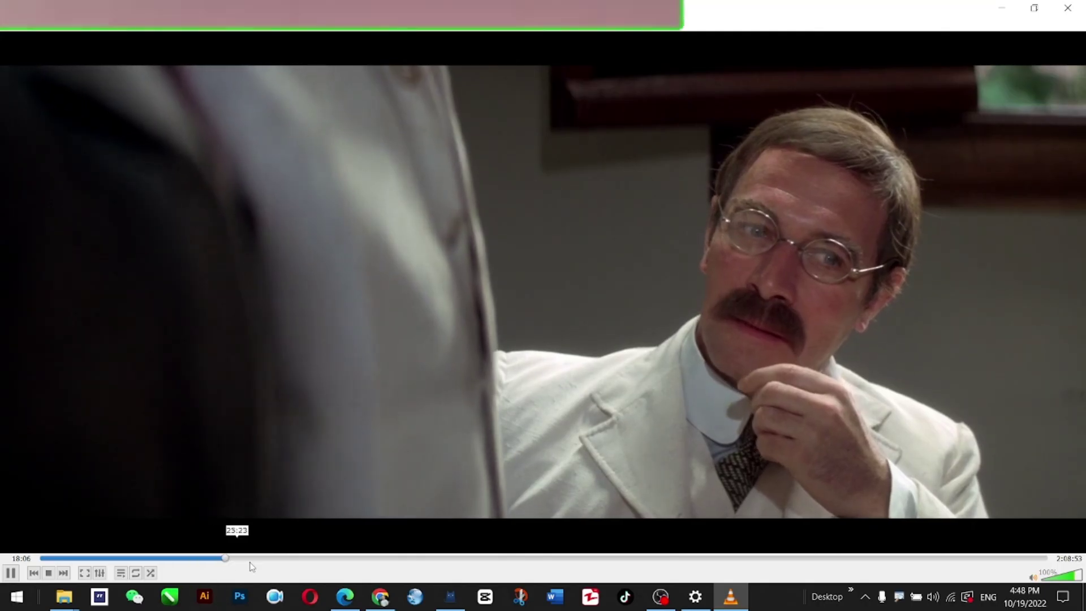
Check captions at about 23:49, 25:44 and 48:07, then close VLC
left_click(227, 558)
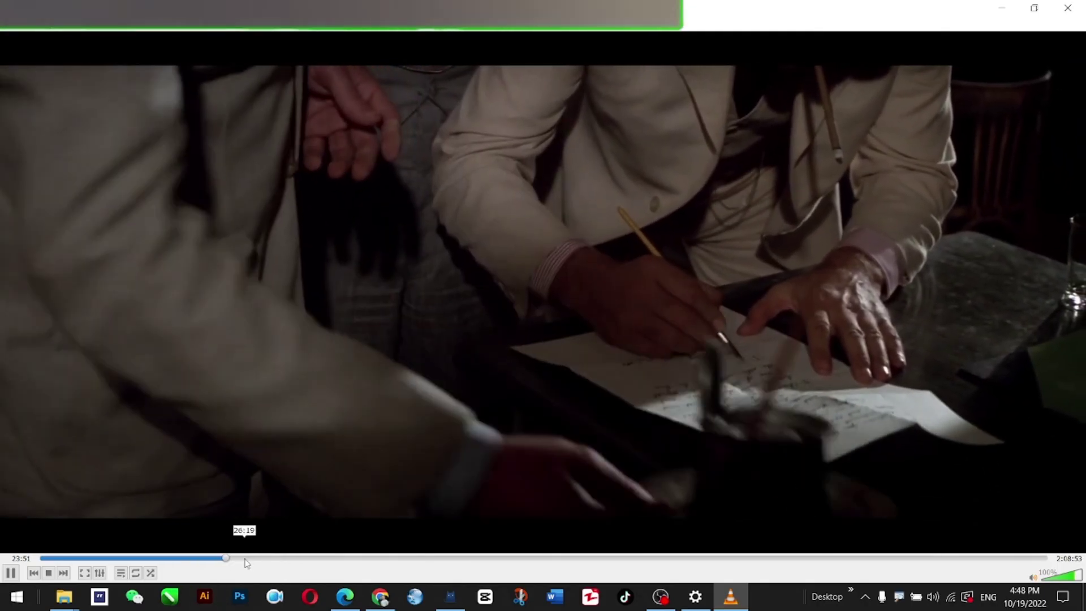
left_click(241, 558)
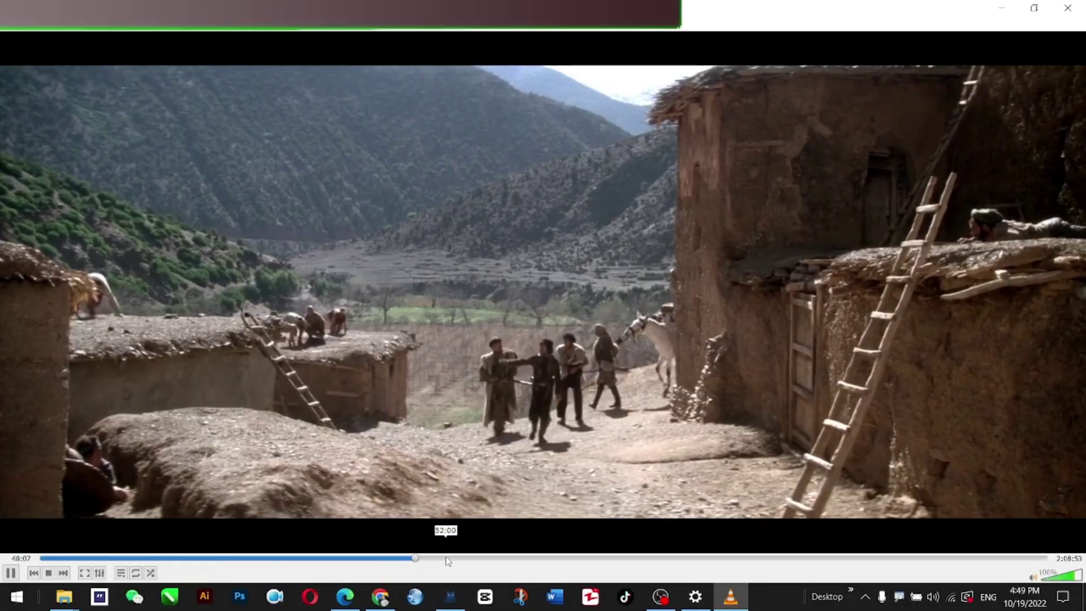
left_click(446, 558)
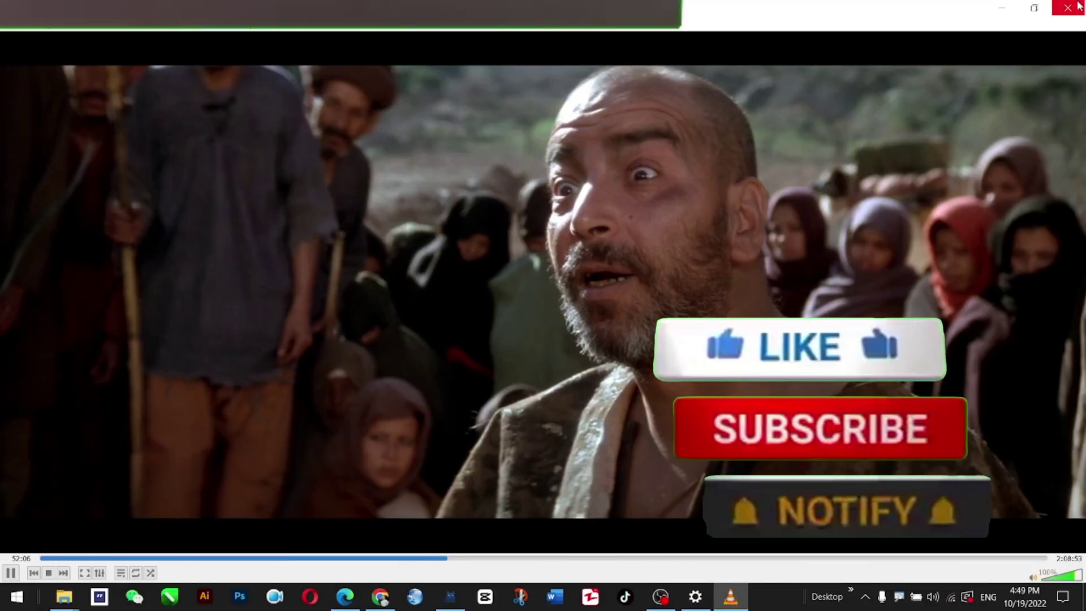
left_click(1068, 8)
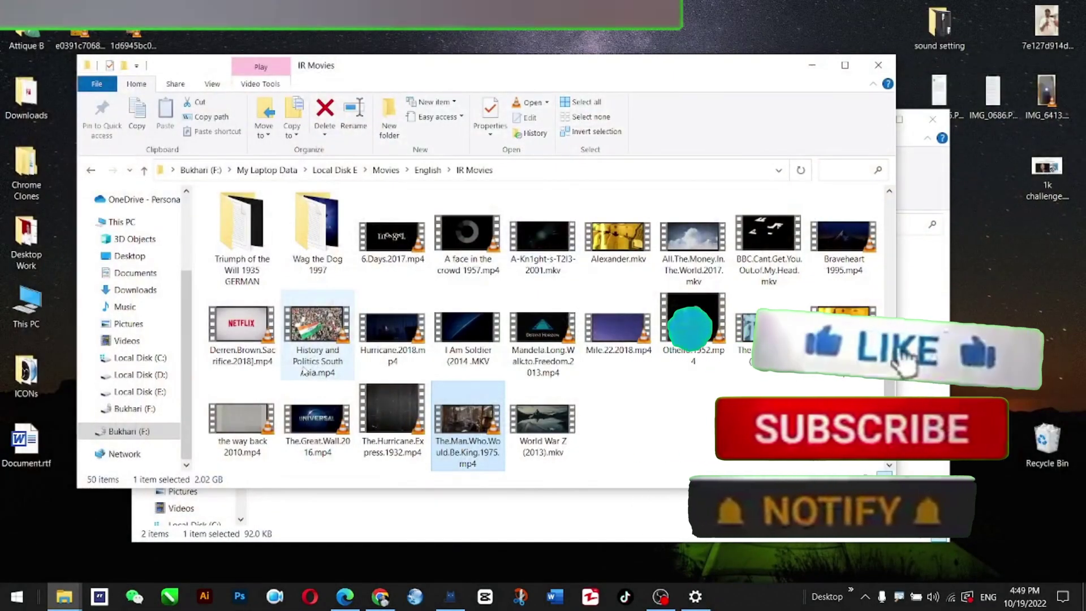